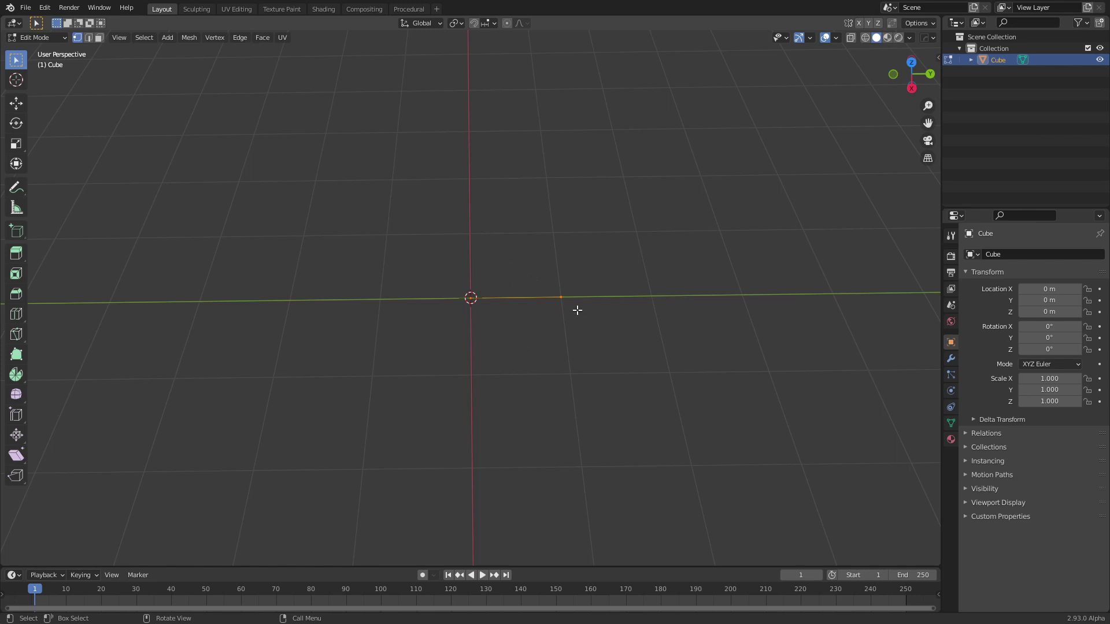
Move the edge along the Y axis so it is centred on the origin, and scale it up uniformly.
{"action": "key", "text": "g"}
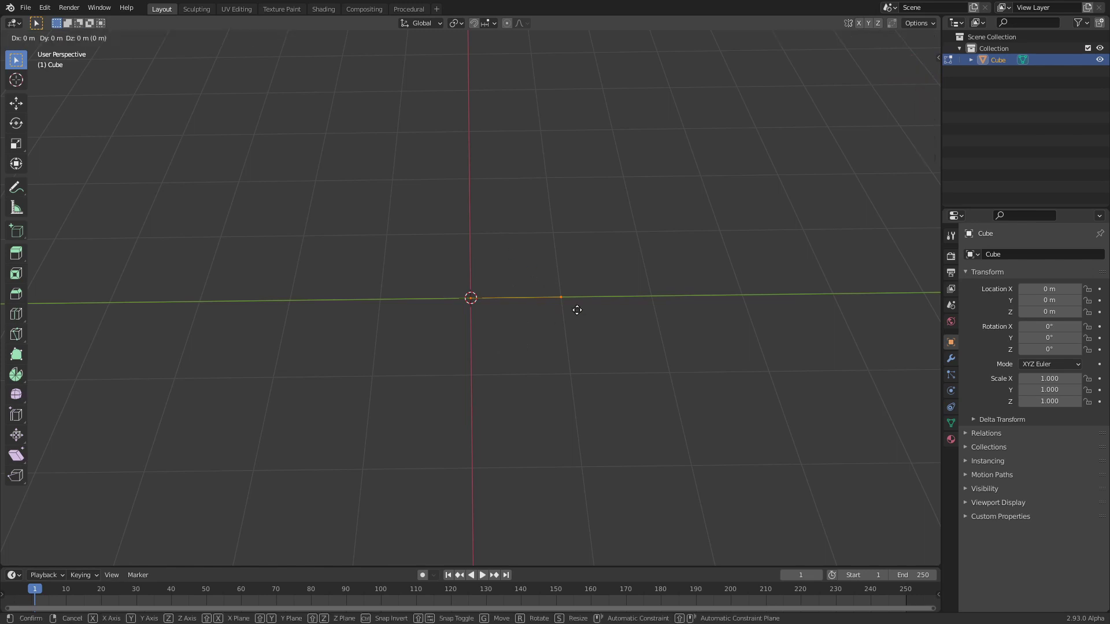
{"action": "key", "text": "y"}
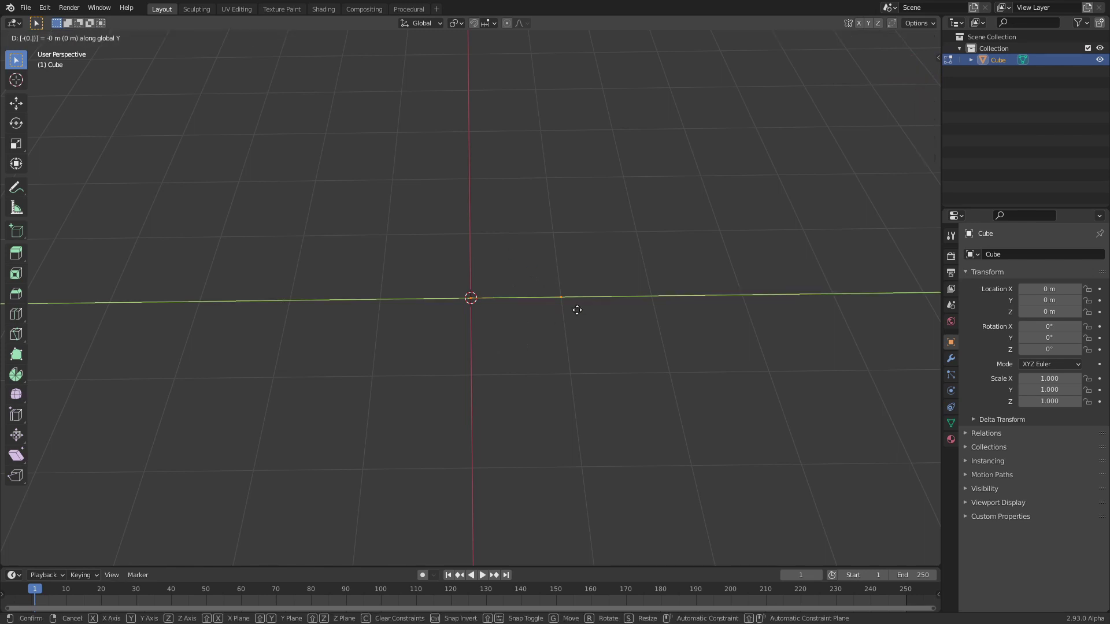
{"action": "key", "text": "Return"}
{"action": "middle_click_drag", "start_coordinate": [503, 305], "coordinate": [507, 337]}
{"action": "key", "text": "s"}
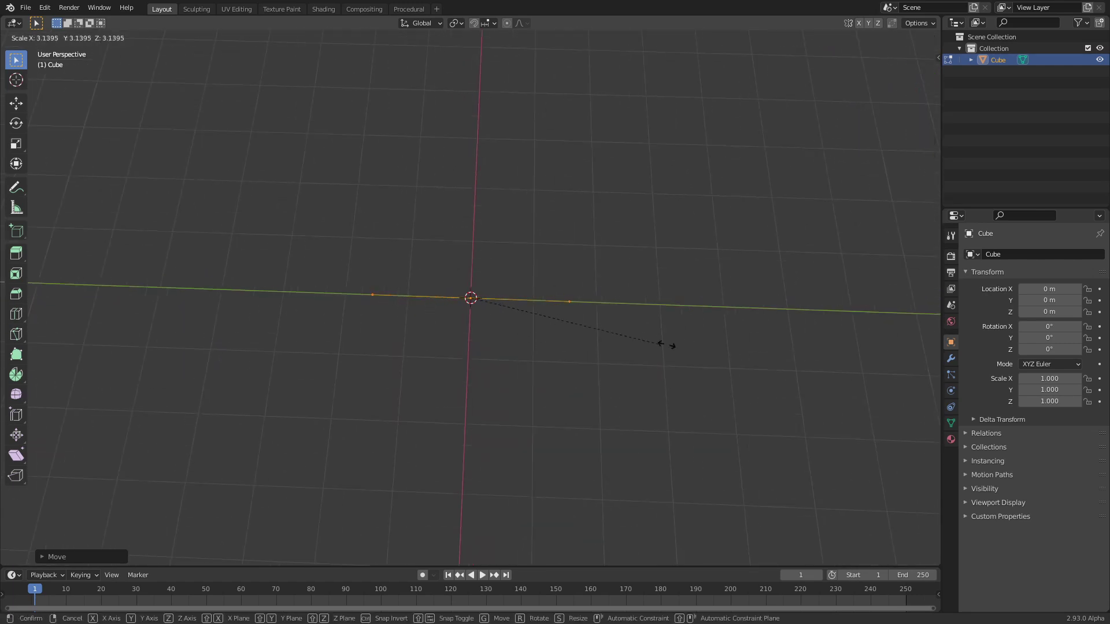
{"action": "left_click", "coordinate": [828, 363]}
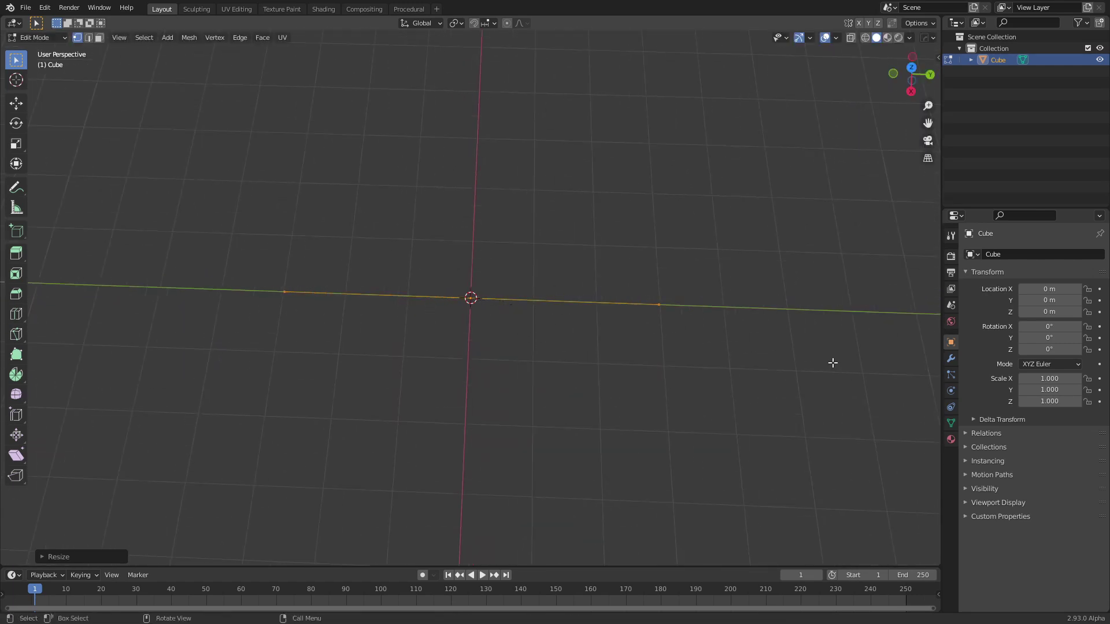
Subdivide the lengthened edge with many evenly spaced loop cuts along the Y axis.
{"action": "middle_click_drag", "start_coordinate": [543, 364], "coordinate": [552, 333]}
{"action": "key", "text": "ctrl+r"}
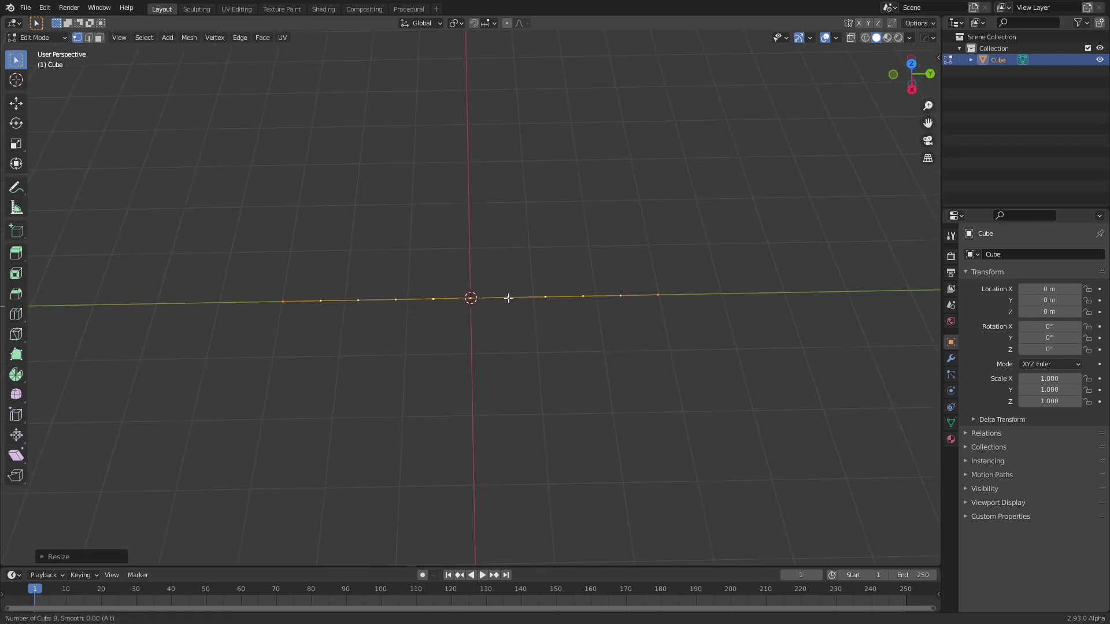
{"action": "scroll", "coordinate": [508, 297], "scroll_direction": "up", "scroll_amount": 3}
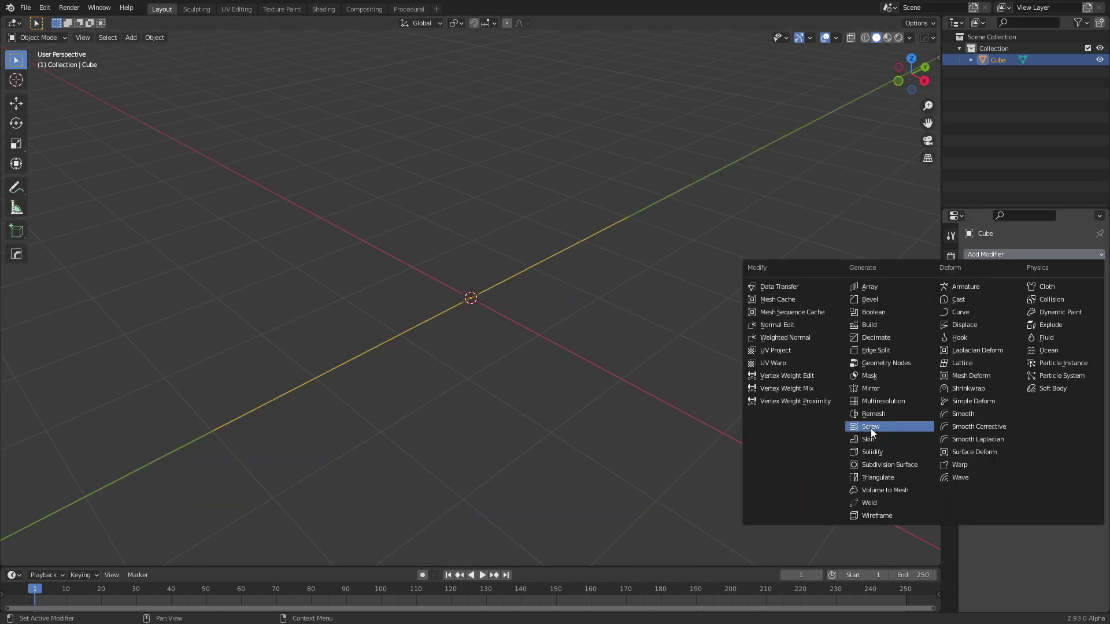
Add a Screw modifier to the subdivided edge object and set its axis to Y.
{"action": "left_click", "coordinate": [871, 429]}
{"action": "left_click", "coordinate": [1054, 337]}
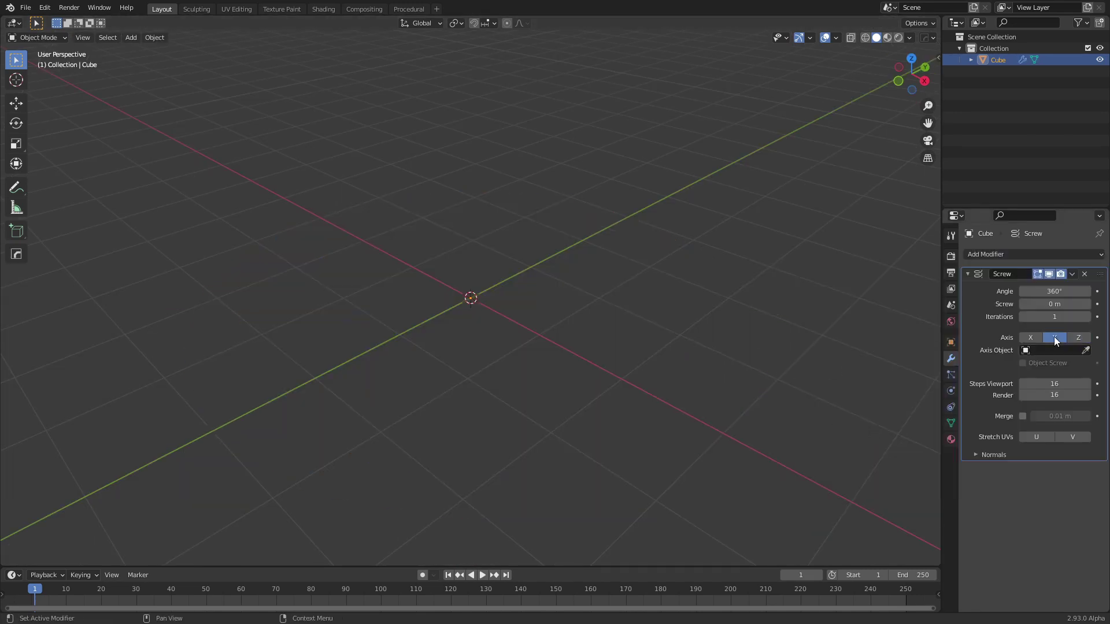
{"action": "middle_click_drag", "start_coordinate": [751, 353], "coordinate": [674, 344]}
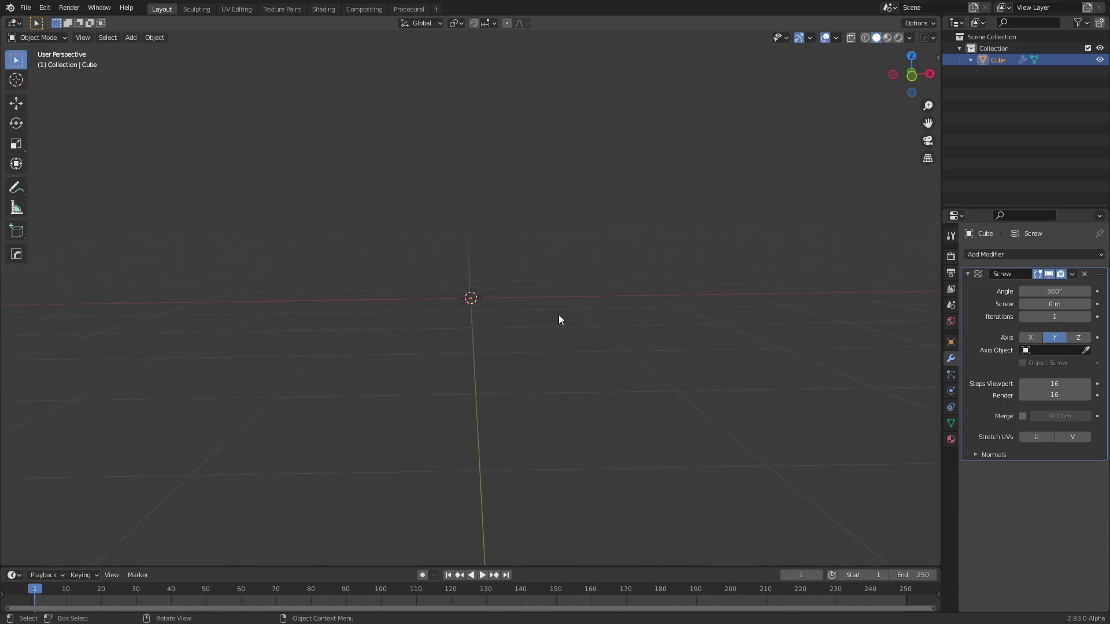
{"action": "middle_click_drag", "start_coordinate": [558, 319], "coordinate": [545, 324]}
In Edit Mode, offset all vertices about 0.026 m along negative X to give the screwed shape a thin radius.
{"action": "key", "text": "Tab"}
{"action": "middle_click_drag", "start_coordinate": [491, 355], "coordinate": [498, 338]}
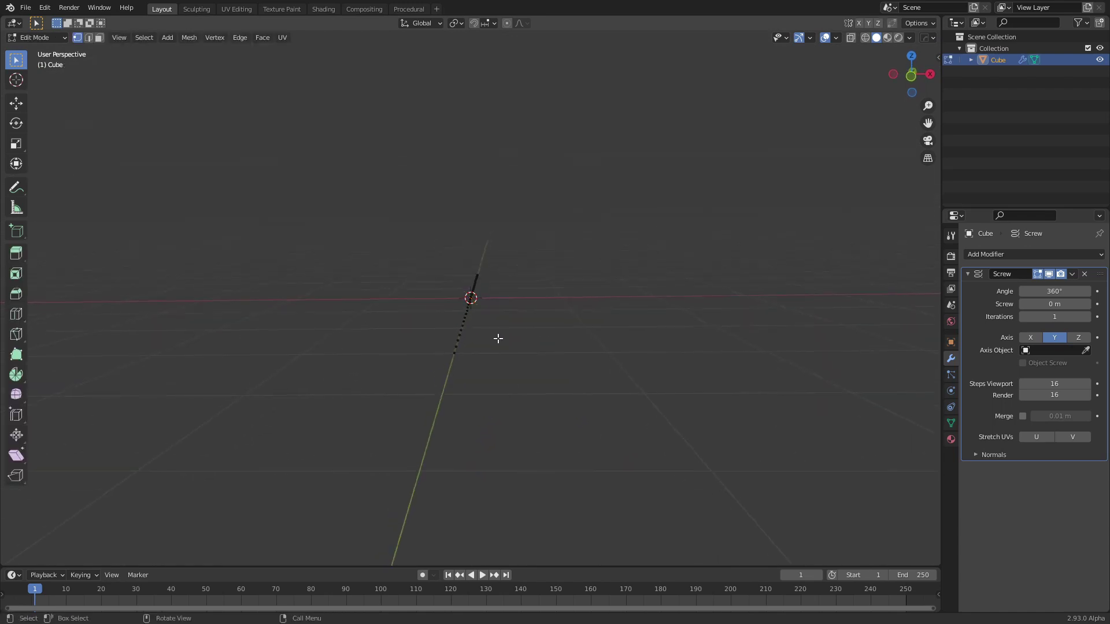
{"action": "key", "text": "a"}
{"action": "key", "text": "g"}
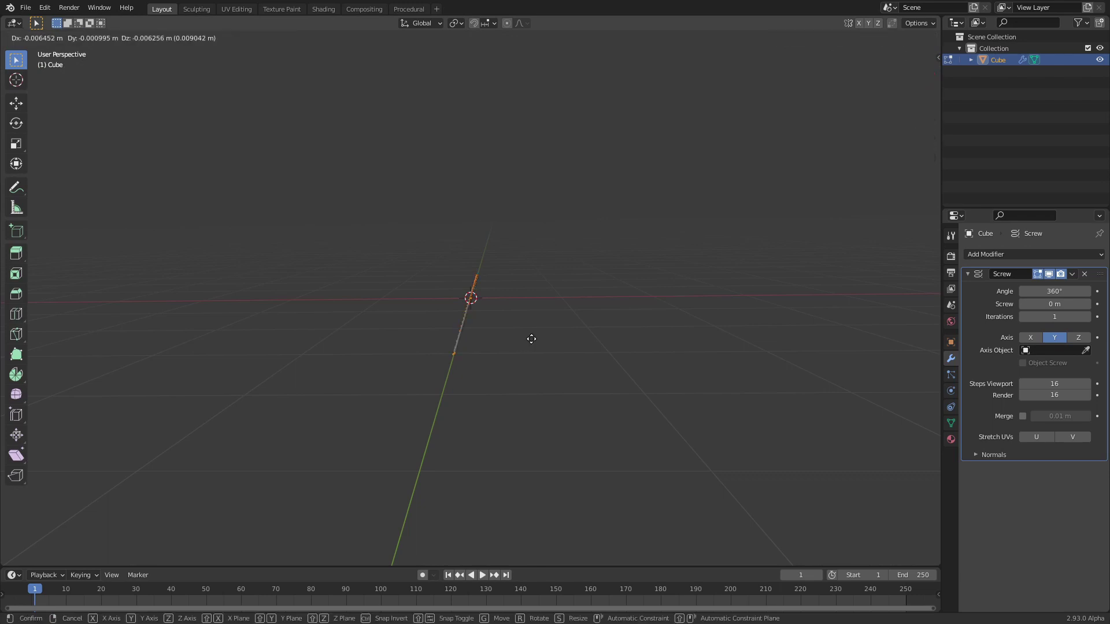
{"action": "key", "text": "x"}
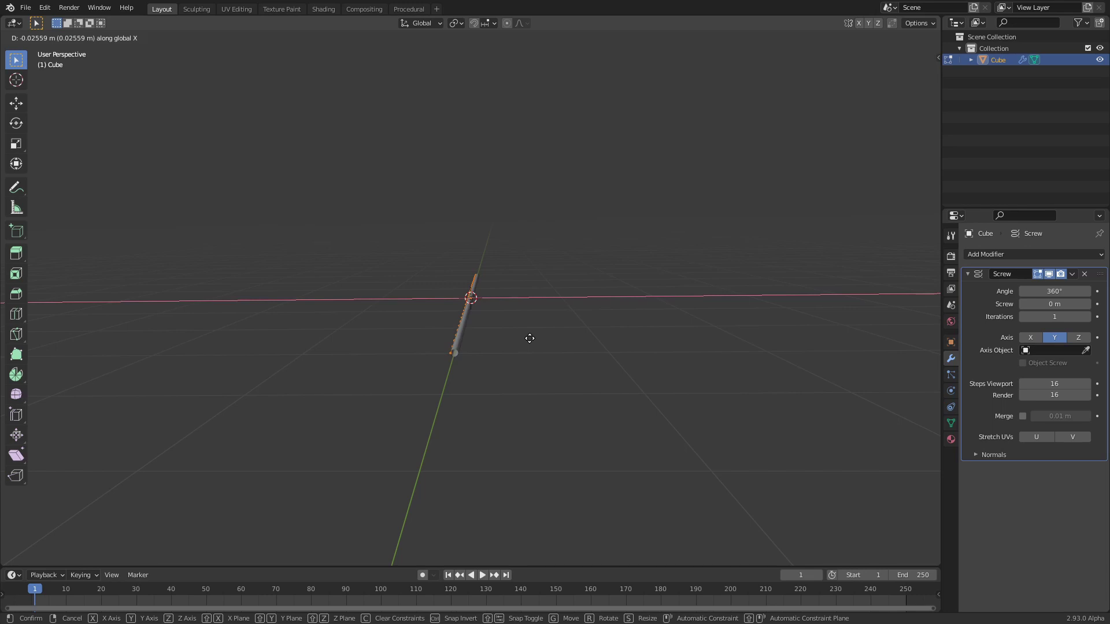
{"action": "left_click", "coordinate": [529, 338]}
Set the Screw modifier's viewport steps to 6.
{"action": "middle_click_drag", "start_coordinate": [527, 366], "coordinate": [580, 378]}
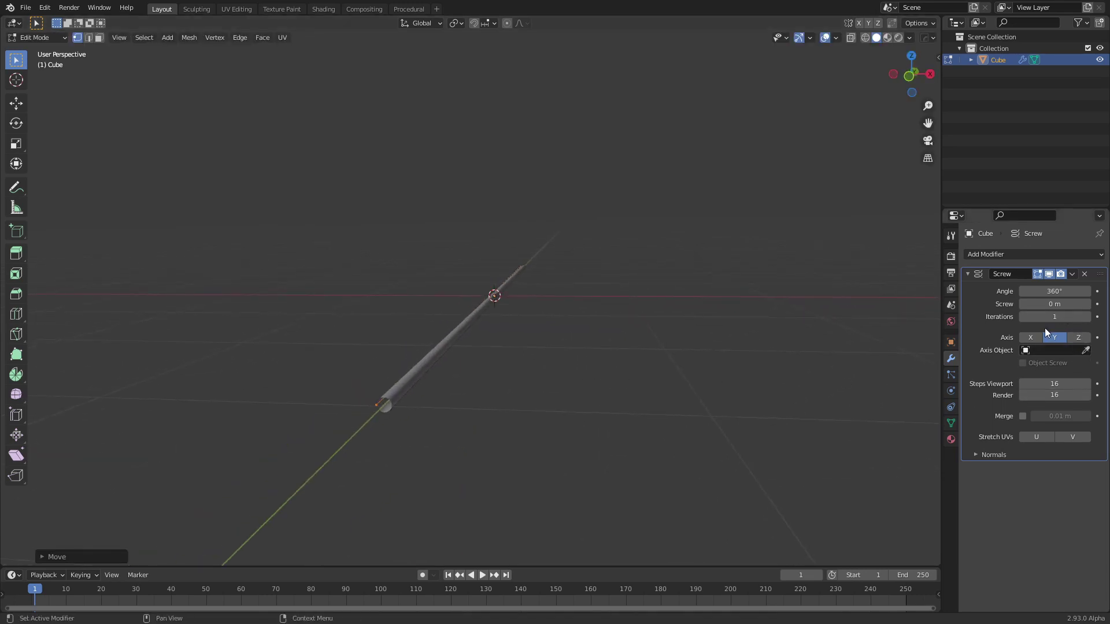
{"action": "left_click_drag", "start_coordinate": [1053, 385], "coordinate": [902, 385]}
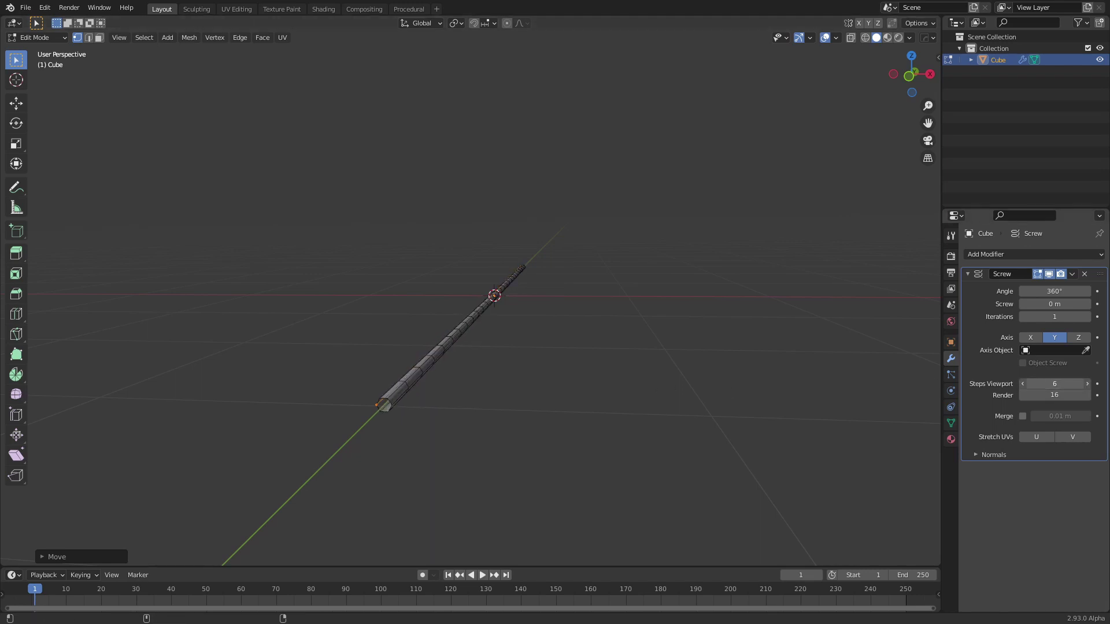
{"action": "middle_click_drag", "start_coordinate": [503, 436], "coordinate": [508, 432]}
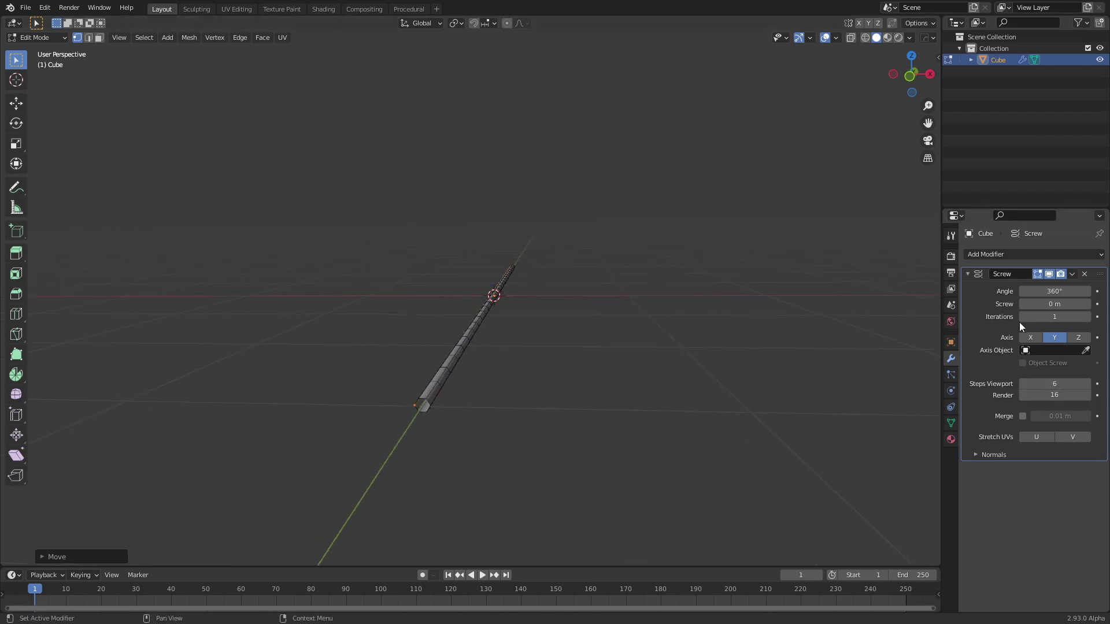
Return to Object Mode and apply the Screw modifier to the mesh.
{"action": "left_click", "coordinate": [1072, 275]}
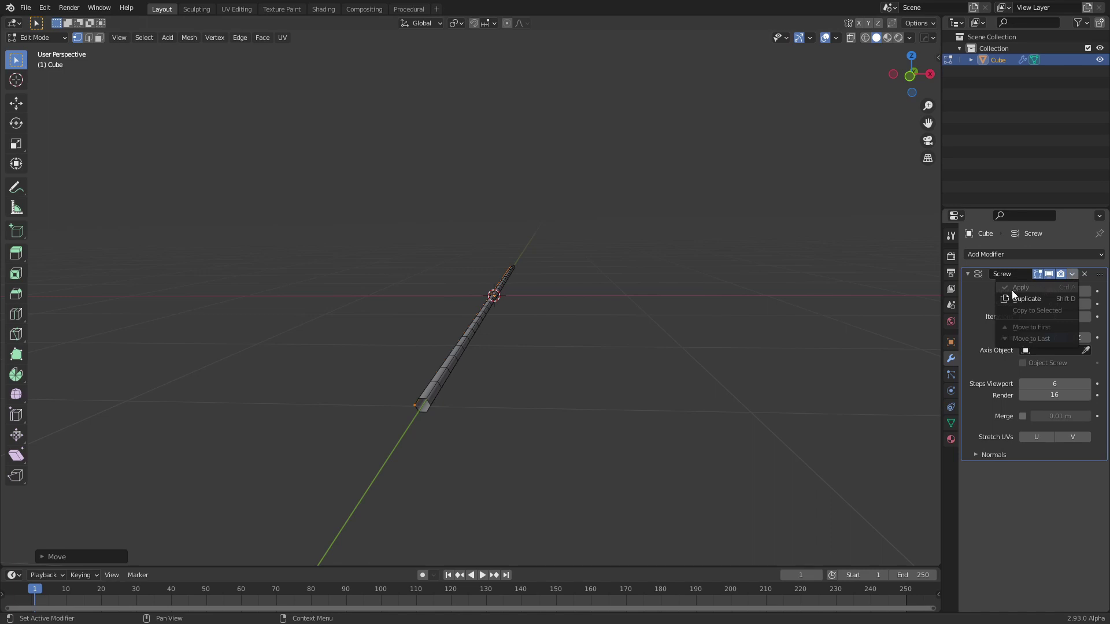
{"action": "key", "text": "Tab"}
{"action": "left_click", "coordinate": [1072, 274]}
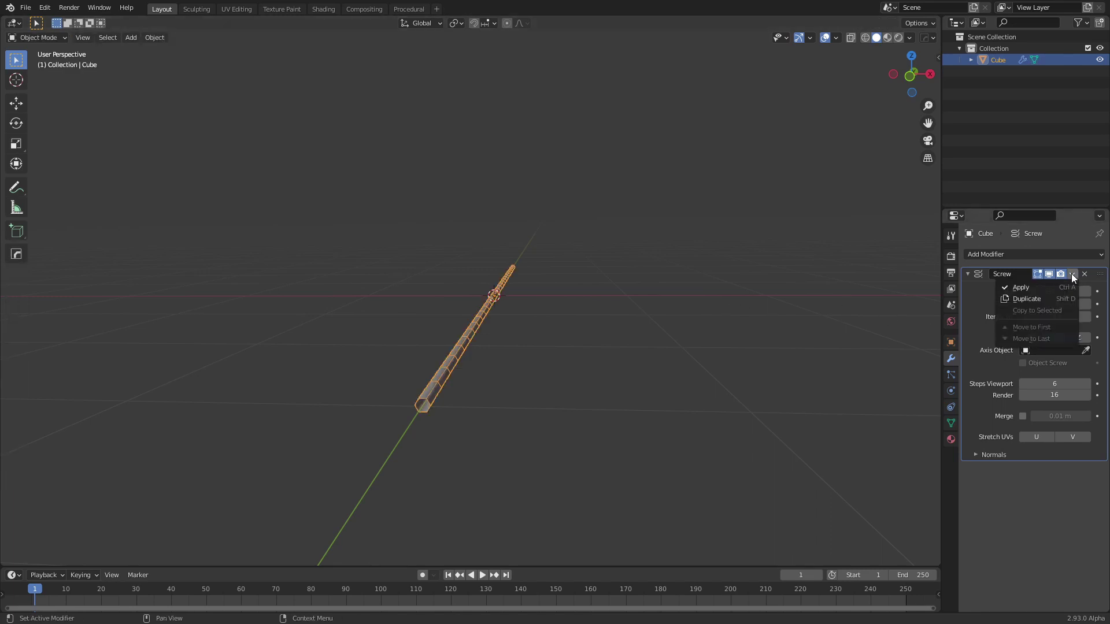
{"action": "left_click", "coordinate": [1042, 285]}
Add a Cloth physics modifier to the thin tube object.
{"action": "middle_click_drag", "start_coordinate": [665, 404], "coordinate": [451, 363]}
{"action": "left_click", "coordinate": [983, 255]}
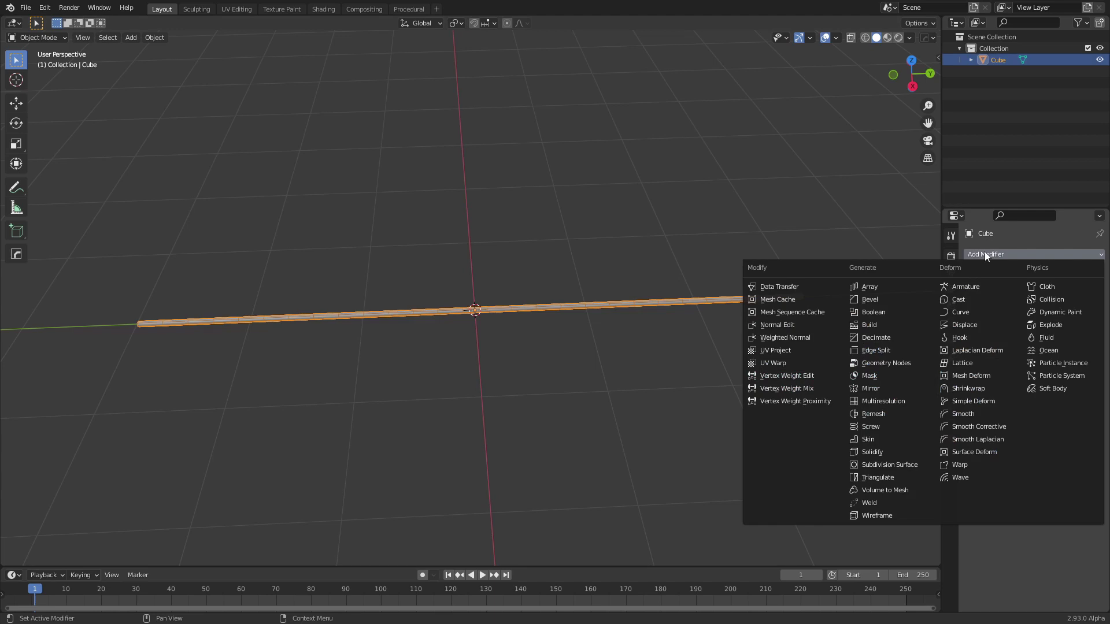
{"action": "left_click", "coordinate": [1047, 287]}
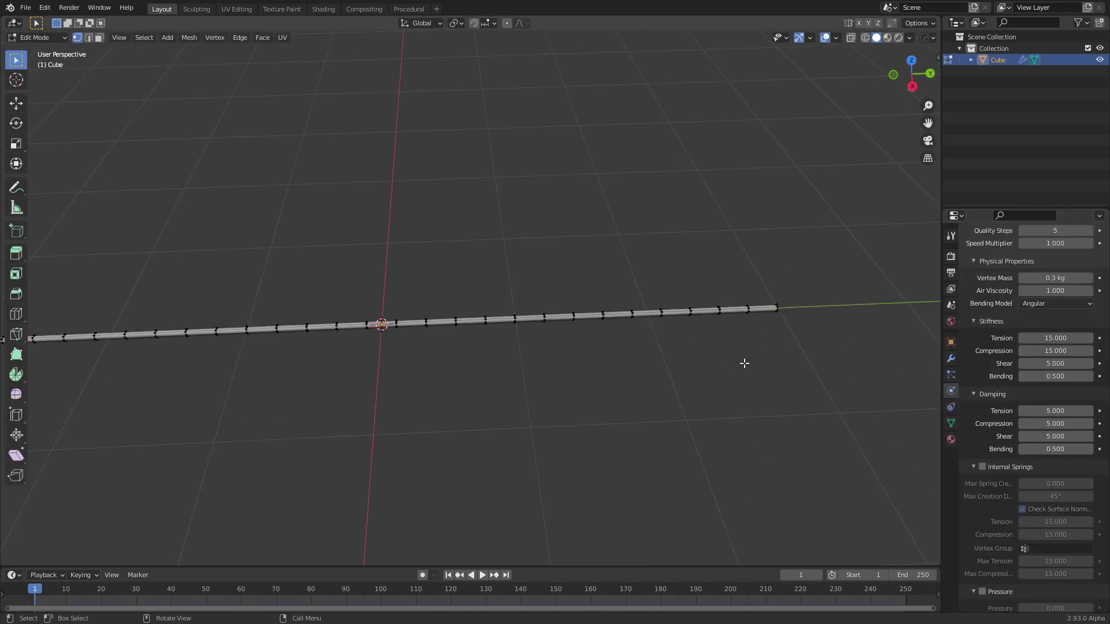
In wireframe shading, select the vertices at both ends of the tube and assign them to a new vertex group.
{"action": "middle_click_drag", "start_coordinate": [743, 365], "coordinate": [770, 361]}
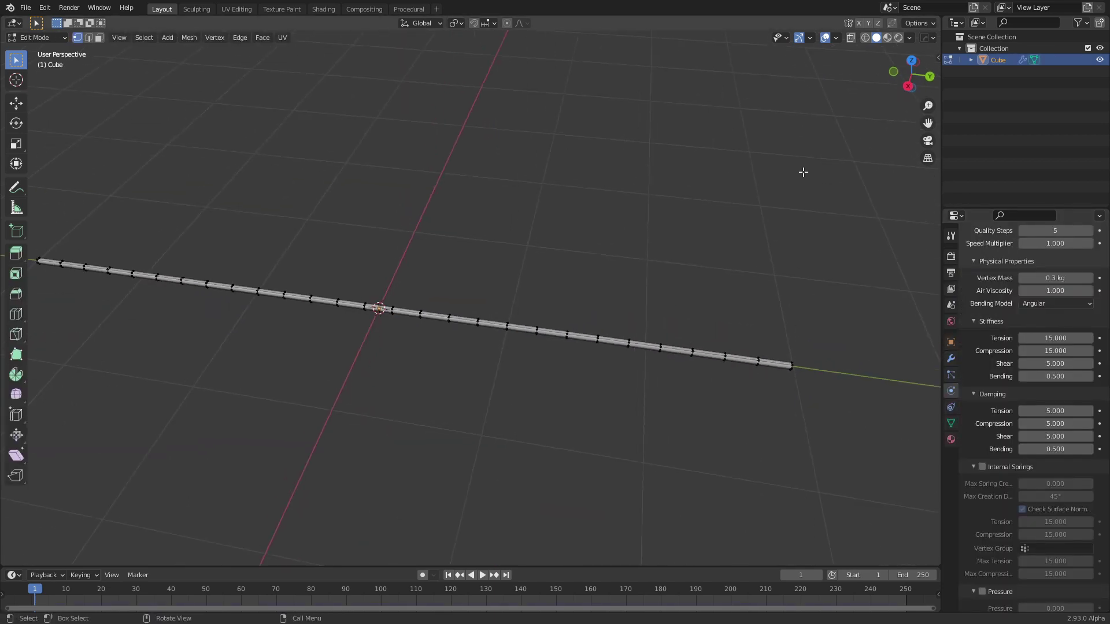
{"action": "key", "text": "a"}
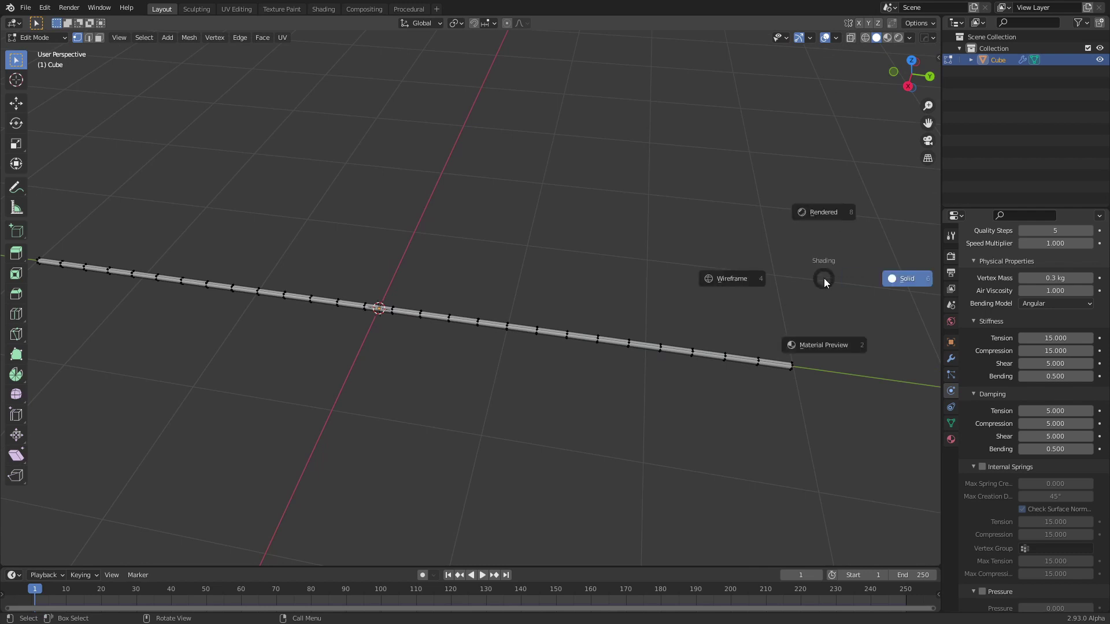
{"action": "left_click", "coordinate": [708, 279]}
{"action": "middle_click_drag", "start_coordinate": [708, 375], "coordinate": [672, 300]}
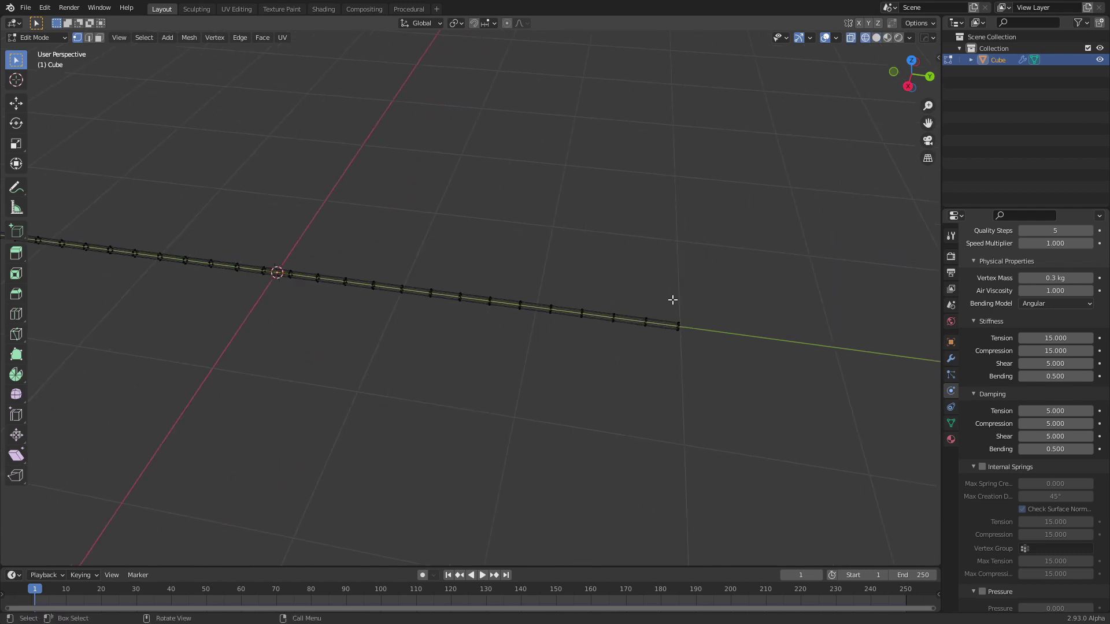
{"action": "left_click", "coordinate": [684, 328]}
{"action": "middle_click_drag", "start_coordinate": [203, 339], "coordinate": [786, 426], "text": "shift"}
{"action": "left_click", "coordinate": [951, 423]}
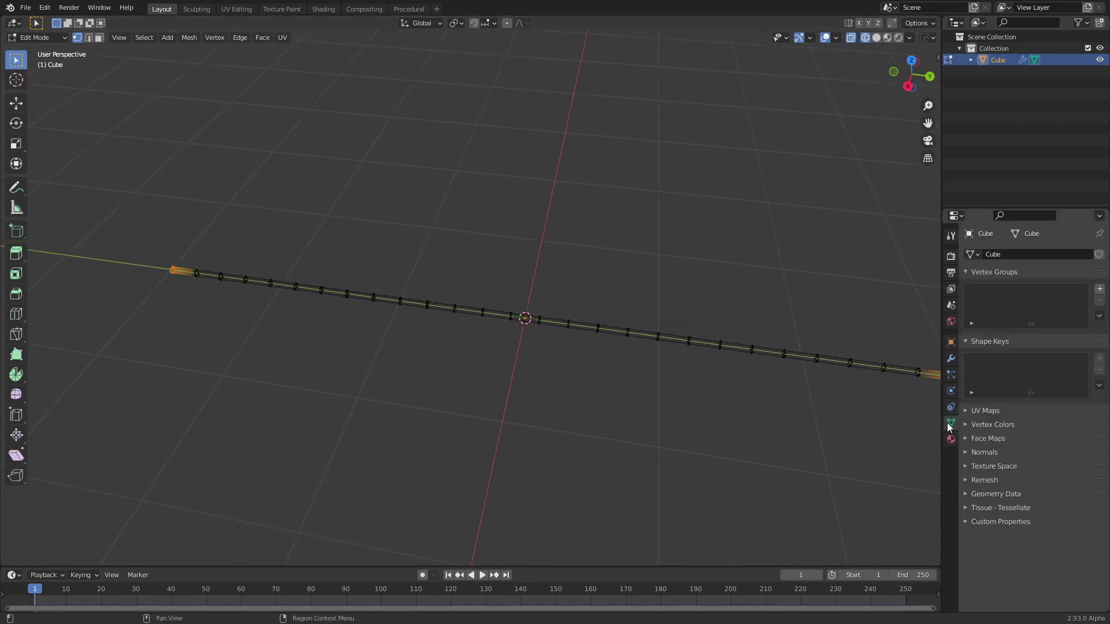
{"action": "left_click", "coordinate": [1099, 289]}
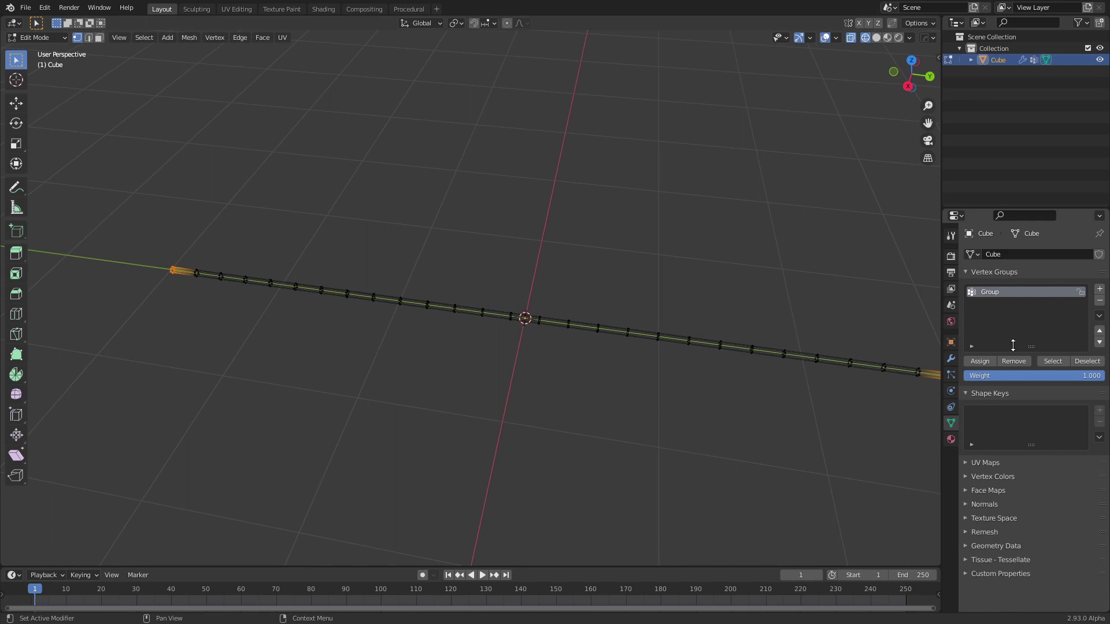
{"action": "left_click", "coordinate": [979, 362]}
Check the vertex group's contents by deselecting everything and selecting its assigned vertices.
{"action": "left_click", "coordinate": [611, 403]}
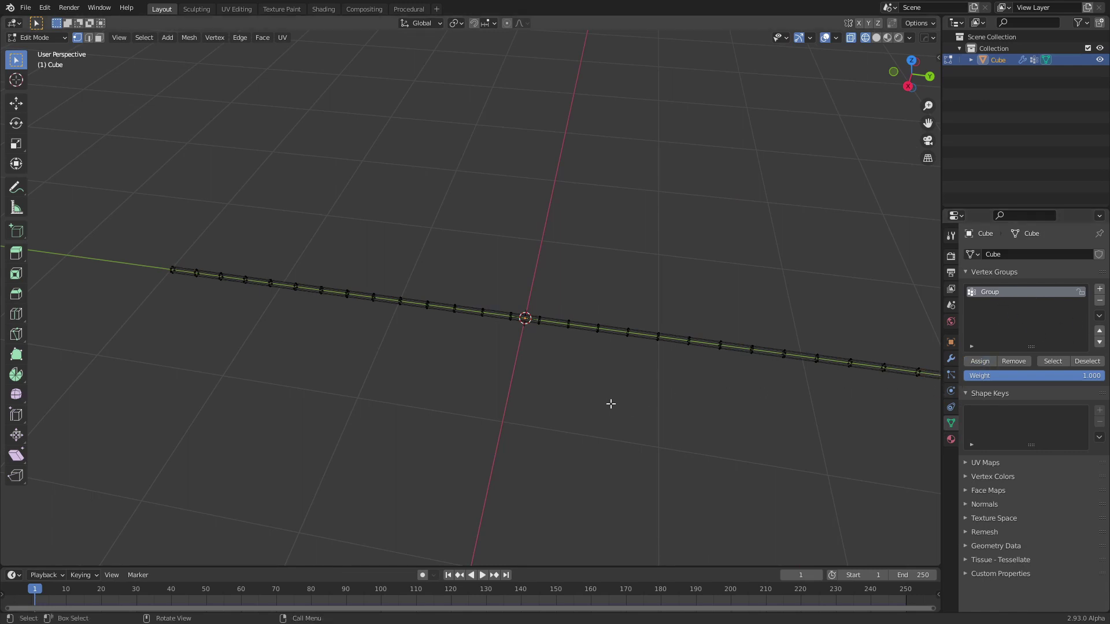
{"action": "middle_click_drag", "start_coordinate": [681, 386], "coordinate": [613, 372]}
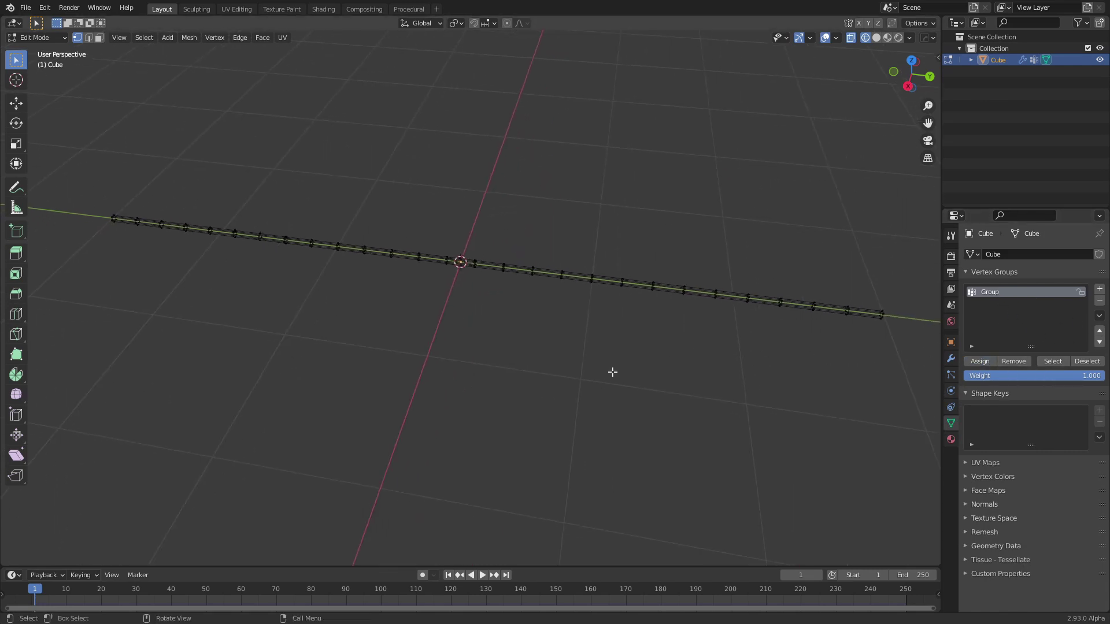
{"action": "left_click", "coordinate": [1053, 361]}
Return to Object Mode with solid shading and set the cloth shape's pin group to Group.
{"action": "key", "text": "Tab"}
{"action": "left_click", "coordinate": [874, 36]}
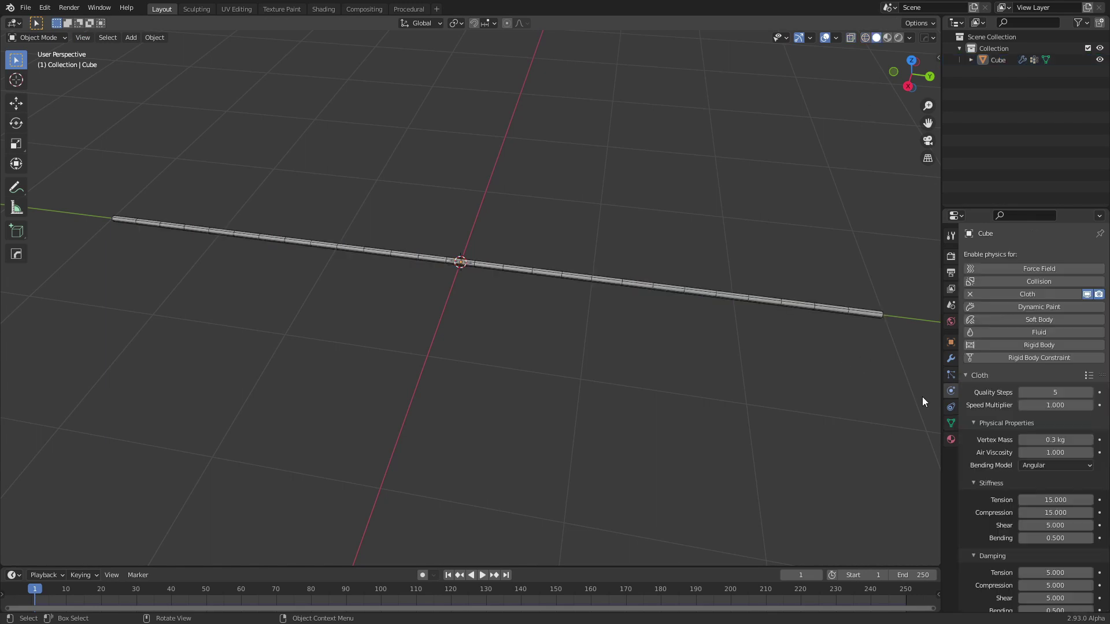
{"action": "middle_click_drag", "start_coordinate": [806, 370], "coordinate": [766, 350], "text": "shift"}
{"action": "scroll", "coordinate": [965, 415], "scroll_direction": "down", "scroll_amount": 13}
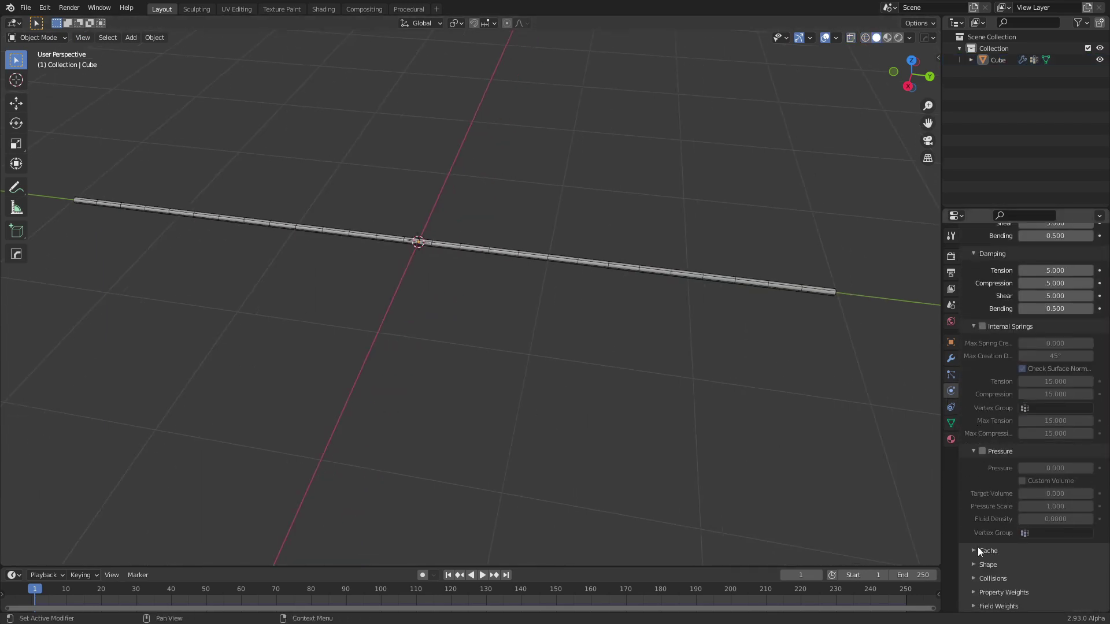
{"action": "left_click", "coordinate": [973, 564]}
{"action": "scroll", "coordinate": [1007, 562], "scroll_direction": "down", "scroll_amount": 4}
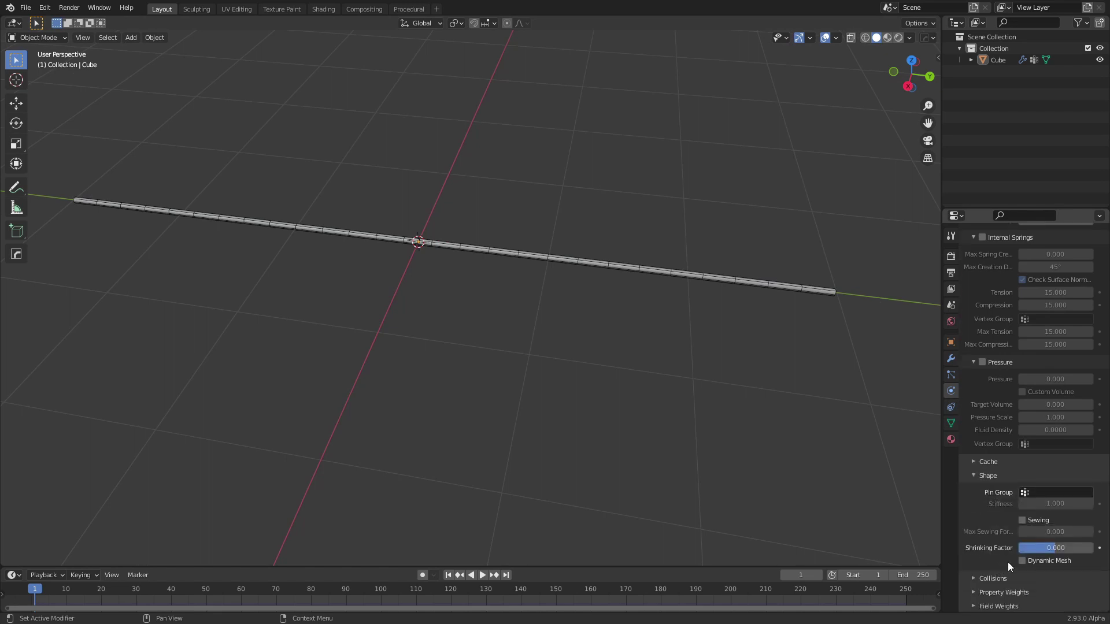
{"action": "left_click", "coordinate": [1048, 492]}
{"action": "left_click", "coordinate": [1000, 376]}
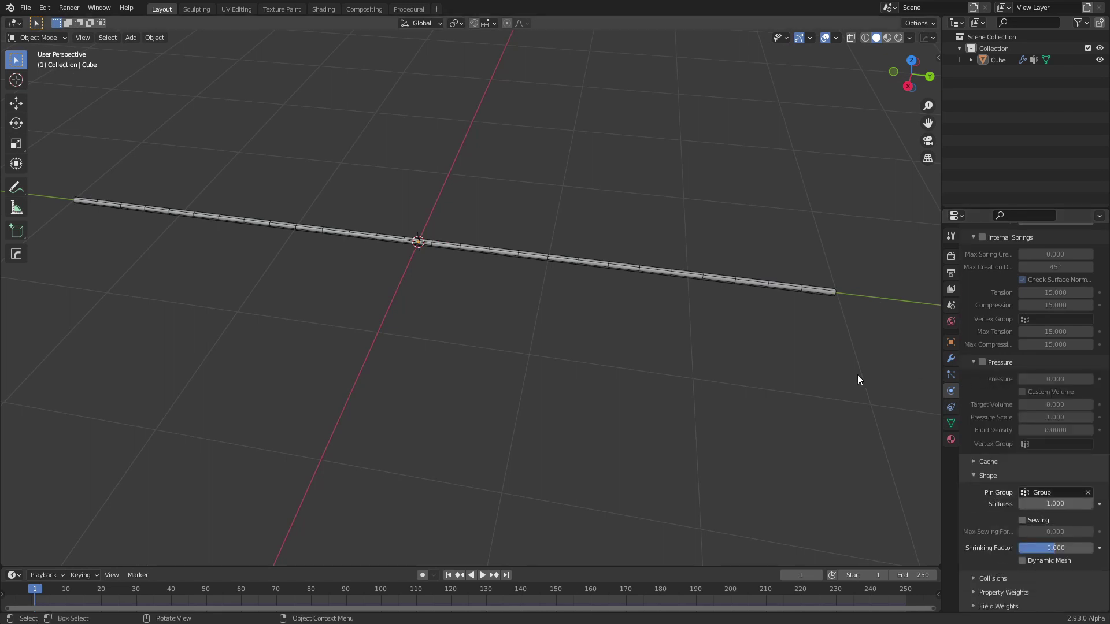
Play the cloth simulation from a lower side view to check how the pinned rope sags, and stop it.
{"action": "middle_click_drag", "start_coordinate": [645, 363], "coordinate": [532, 356]}
{"action": "middle_click_drag", "start_coordinate": [616, 368], "coordinate": [605, 364]}
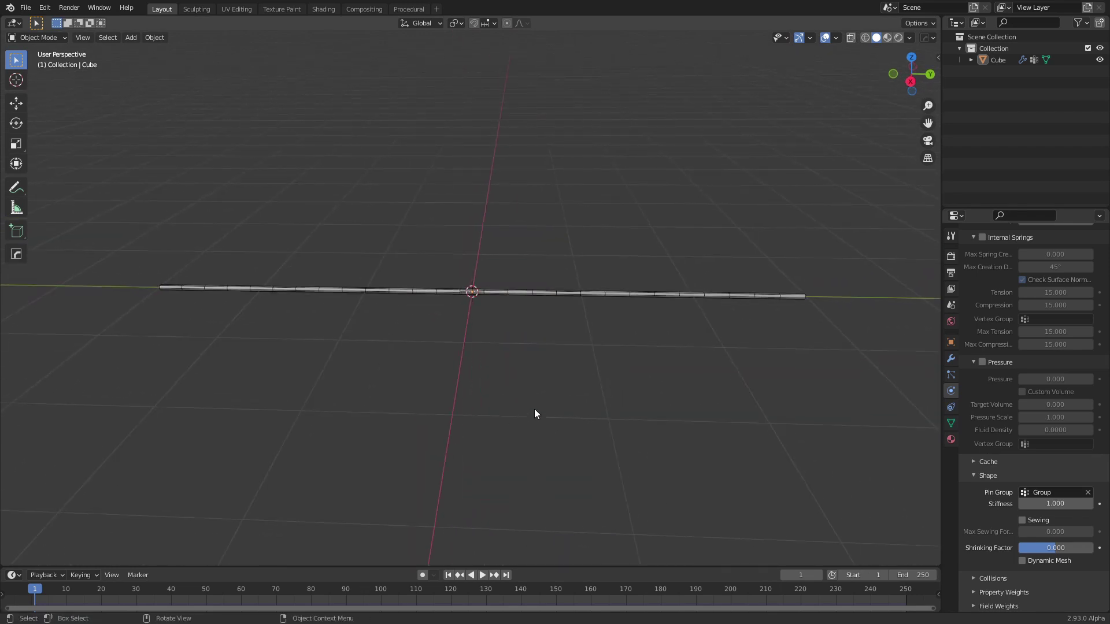
{"action": "key", "text": "space"}
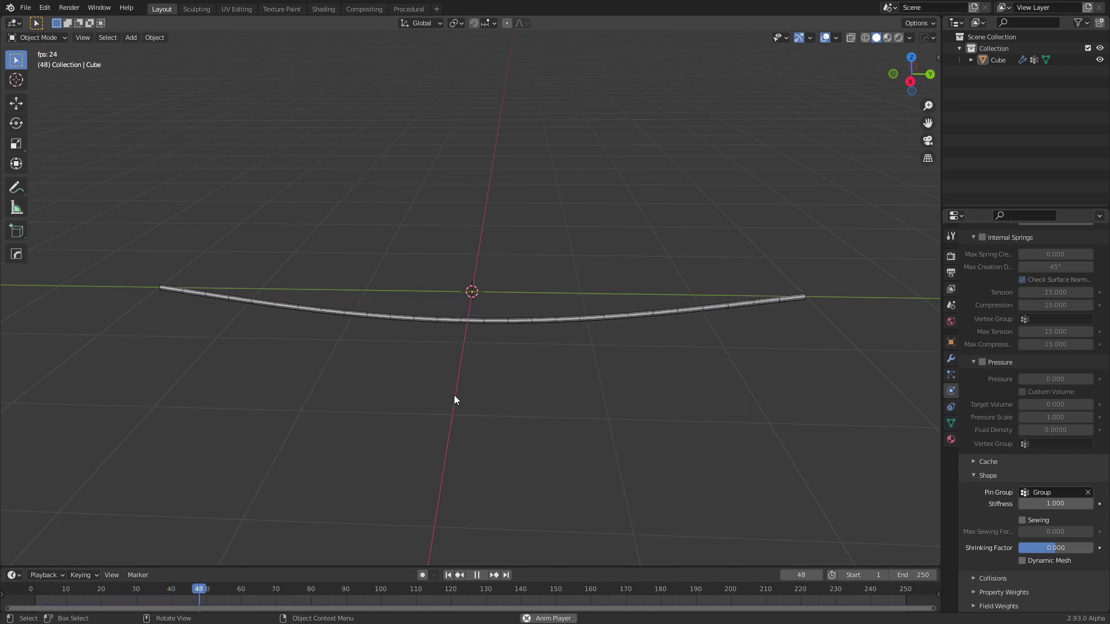
{"action": "key", "text": "Escape"}
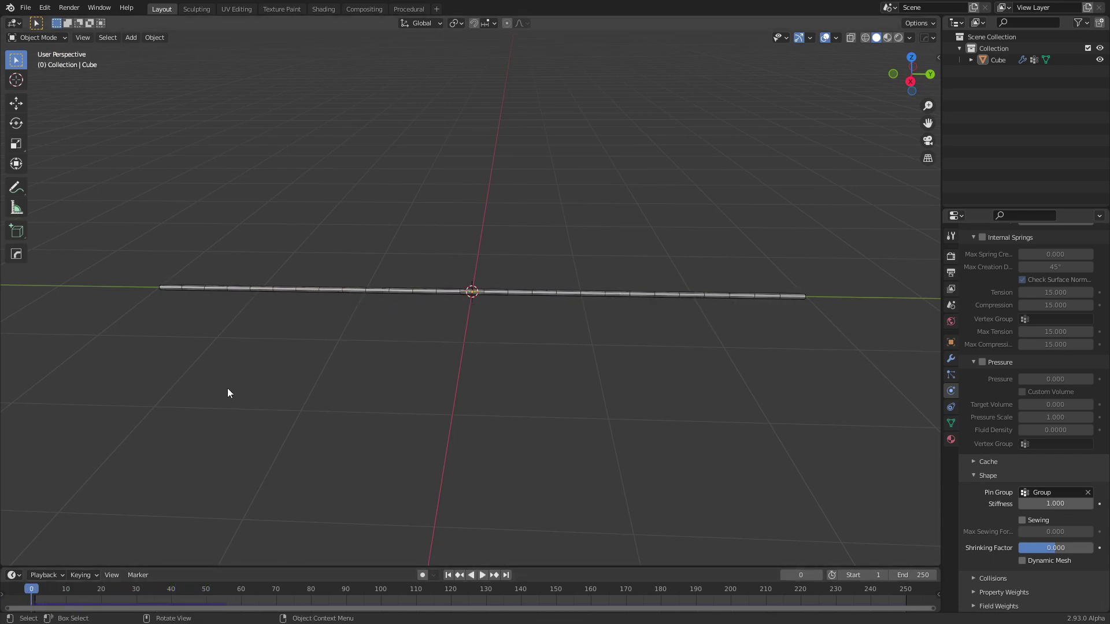
In Edit Mode with wireframe shading, select the vertices at the rope's positive Y end and hook them to a new object.
{"action": "middle_click_drag", "start_coordinate": [790, 323], "coordinate": [647, 293]}
{"action": "key", "text": "Tab"}
{"action": "left_click", "coordinate": [680, 302]}
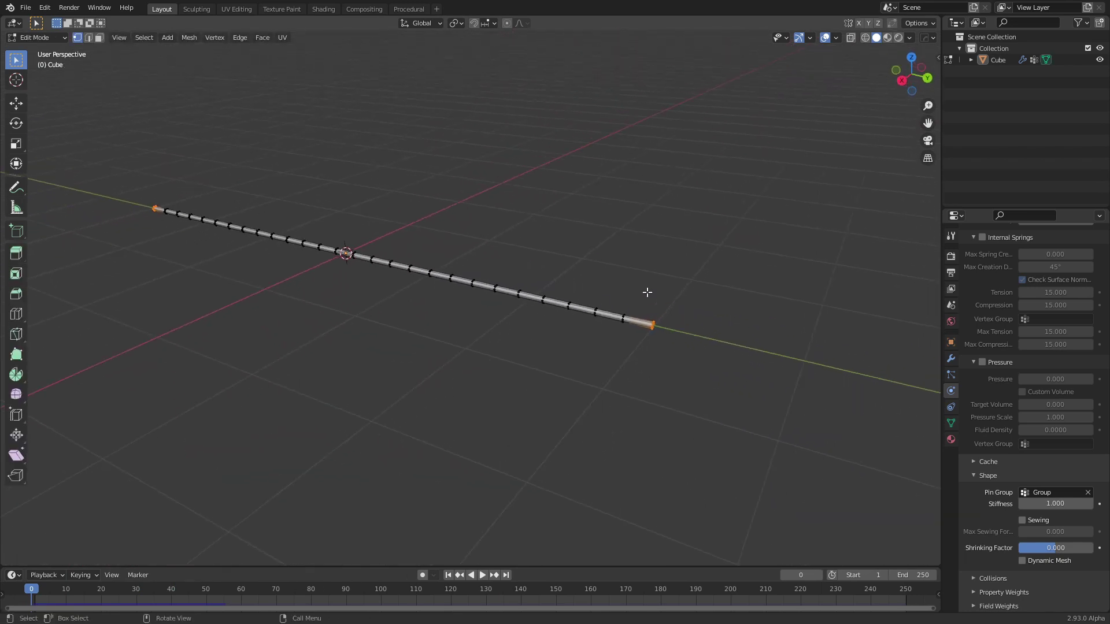
{"action": "left_click", "coordinate": [704, 295]}
{"action": "left_click_drag", "start_coordinate": [644, 298], "coordinate": [684, 373]}
{"action": "left_click", "coordinate": [730, 338]}
{"action": "key", "text": "z"}
{"action": "left_click", "coordinate": [646, 347]}
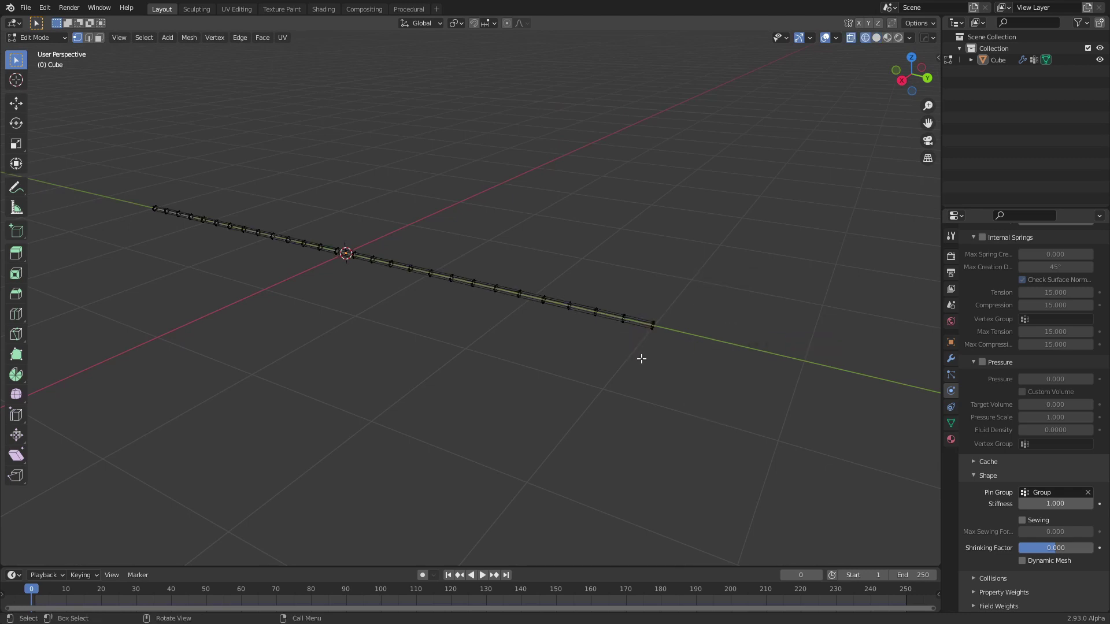
{"action": "left_click_drag", "start_coordinate": [644, 300], "coordinate": [686, 362]}
{"action": "middle_click_drag", "start_coordinate": [783, 372], "coordinate": [644, 371]}
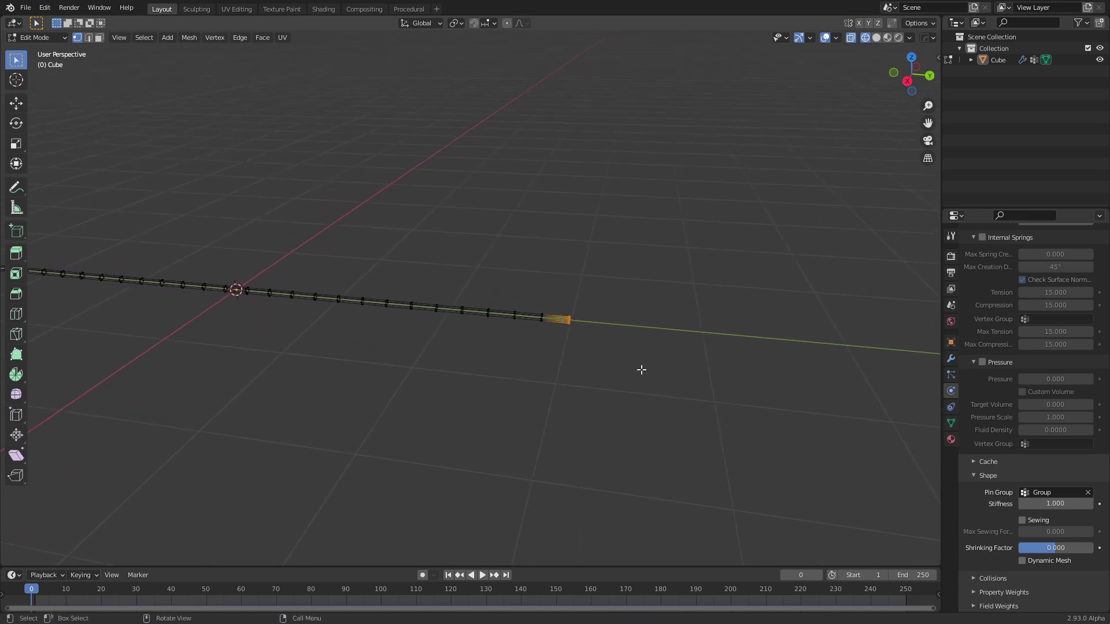
{"action": "key", "text": "ctrl+h"}
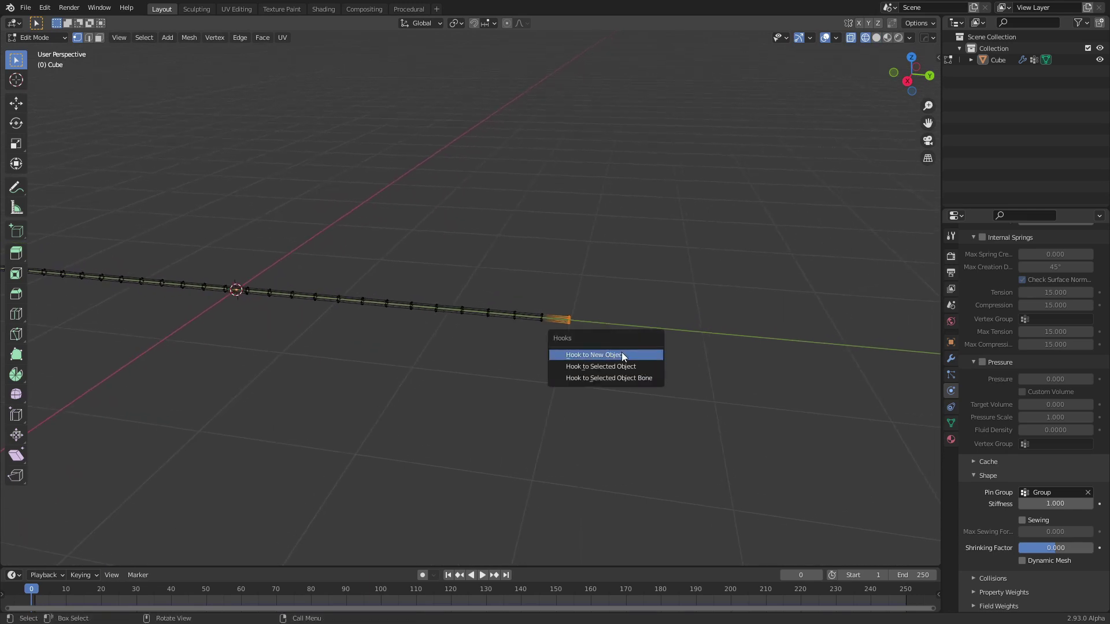
{"action": "left_click", "coordinate": [605, 355]}
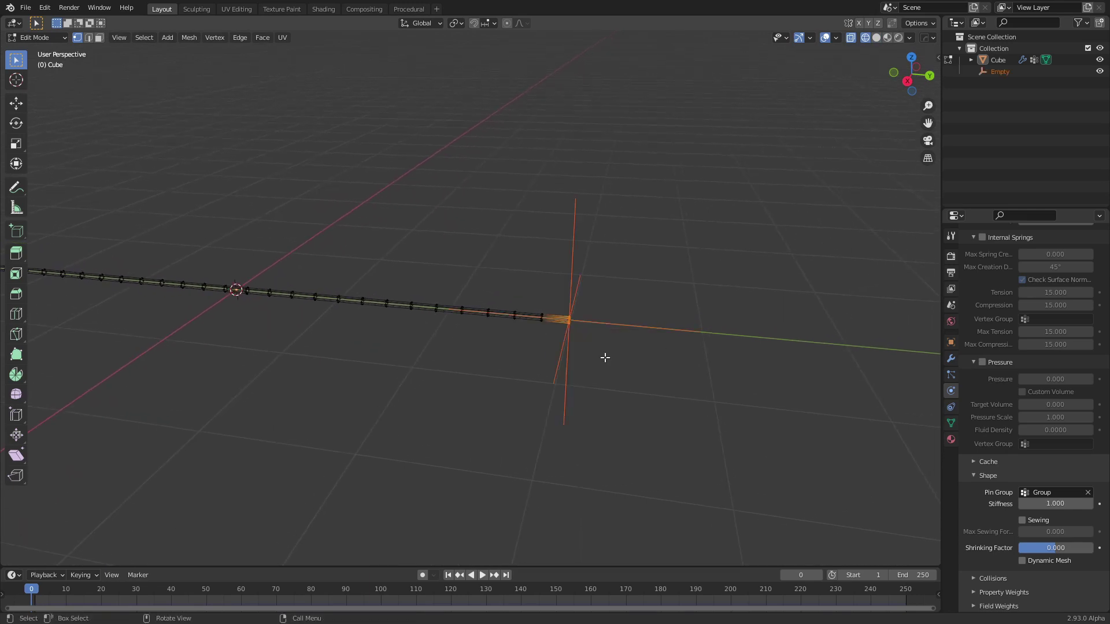
Hook the vertices at the rope's opposite end to another new object and return to Object Mode.
{"action": "middle_click_drag", "start_coordinate": [354, 386], "coordinate": [382, 354], "text": "shift"}
{"action": "left_click_drag", "start_coordinate": [363, 312], "coordinate": [411, 376]}
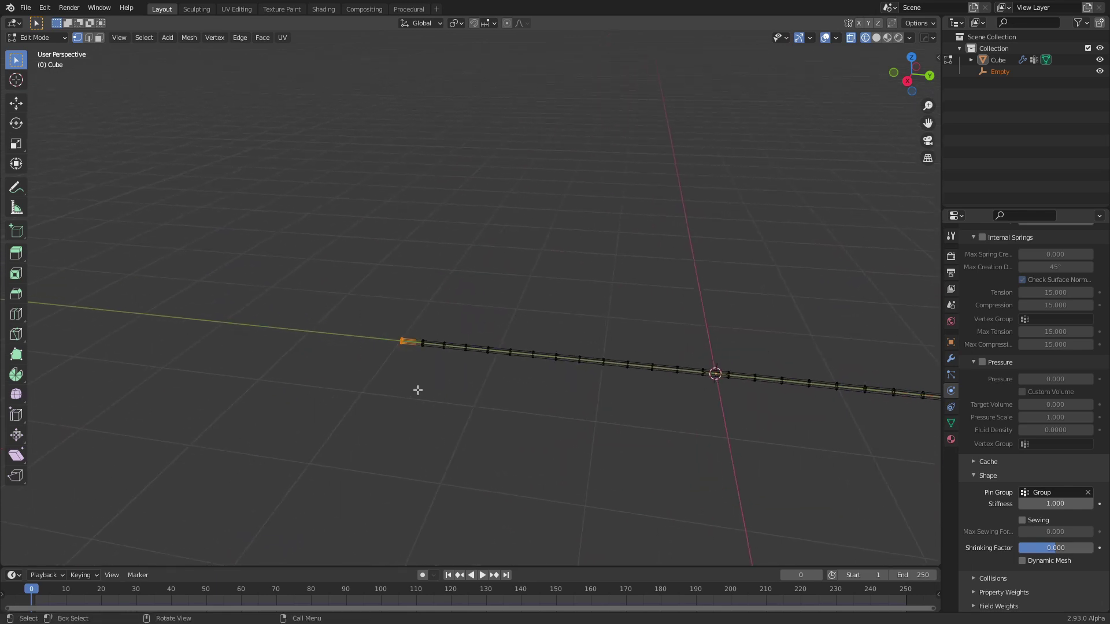
{"action": "key", "text": "ctrl+h"}
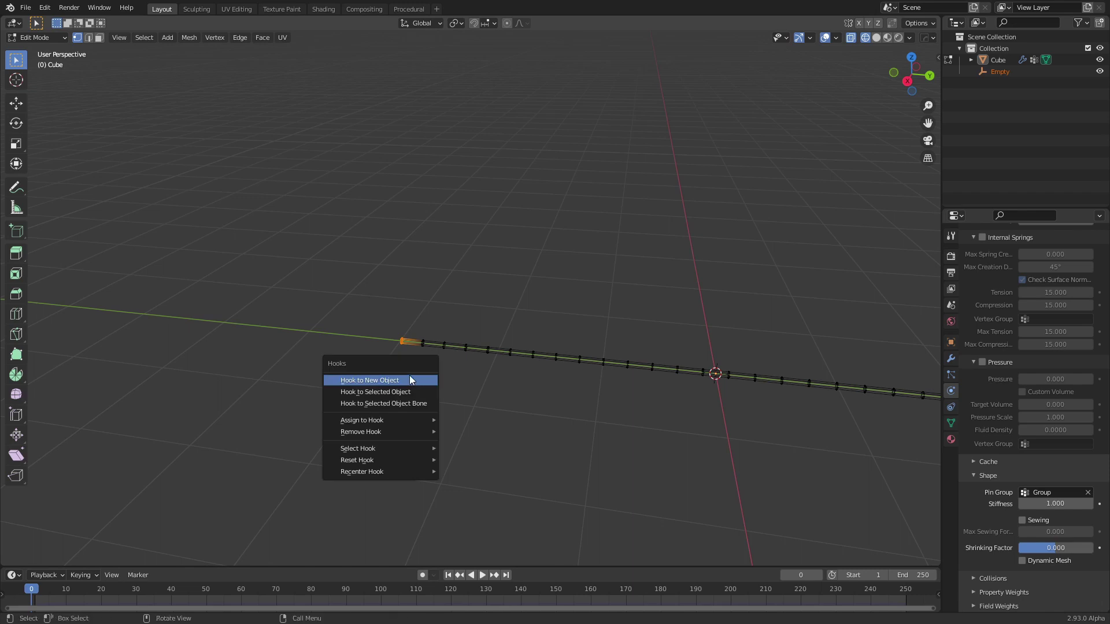
{"action": "left_click", "coordinate": [397, 379]}
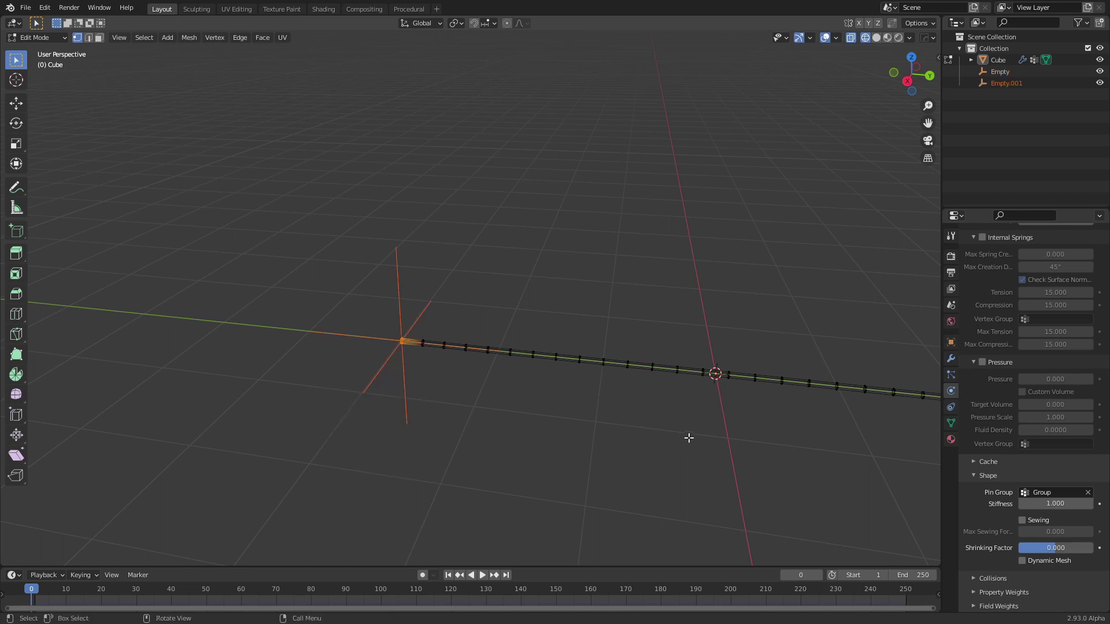
{"action": "key", "text": "Tab"}
{"action": "middle_click_drag", "start_coordinate": [673, 419], "coordinate": [775, 280]}
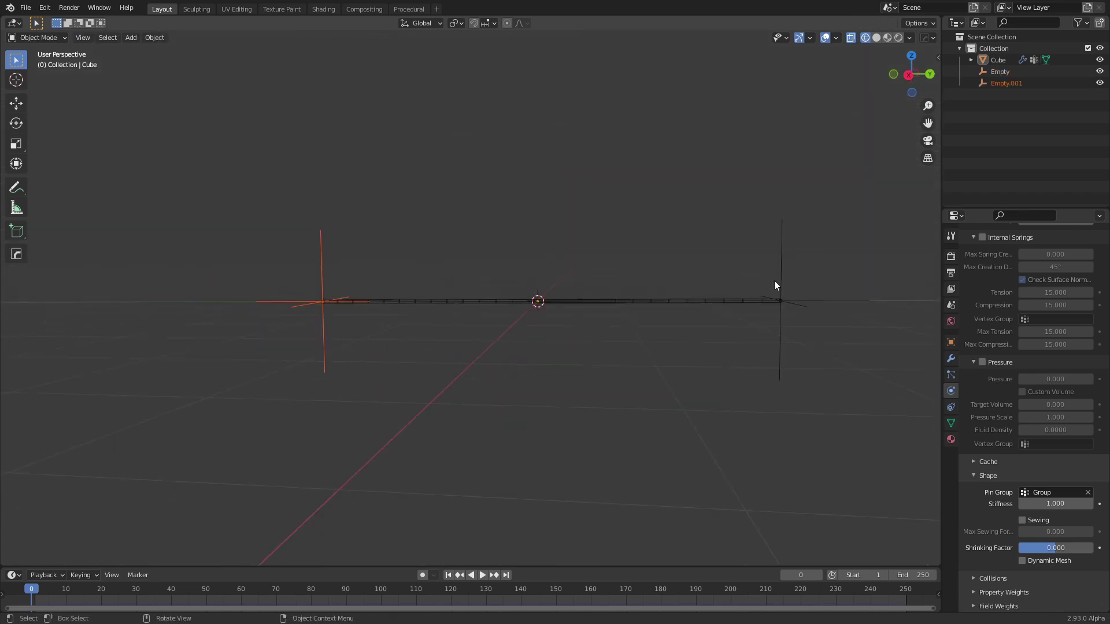
Play the cloth simulation and try moving the empty at the rope's positive Y end, then cancel the move.
{"action": "left_click", "coordinate": [777, 276]}
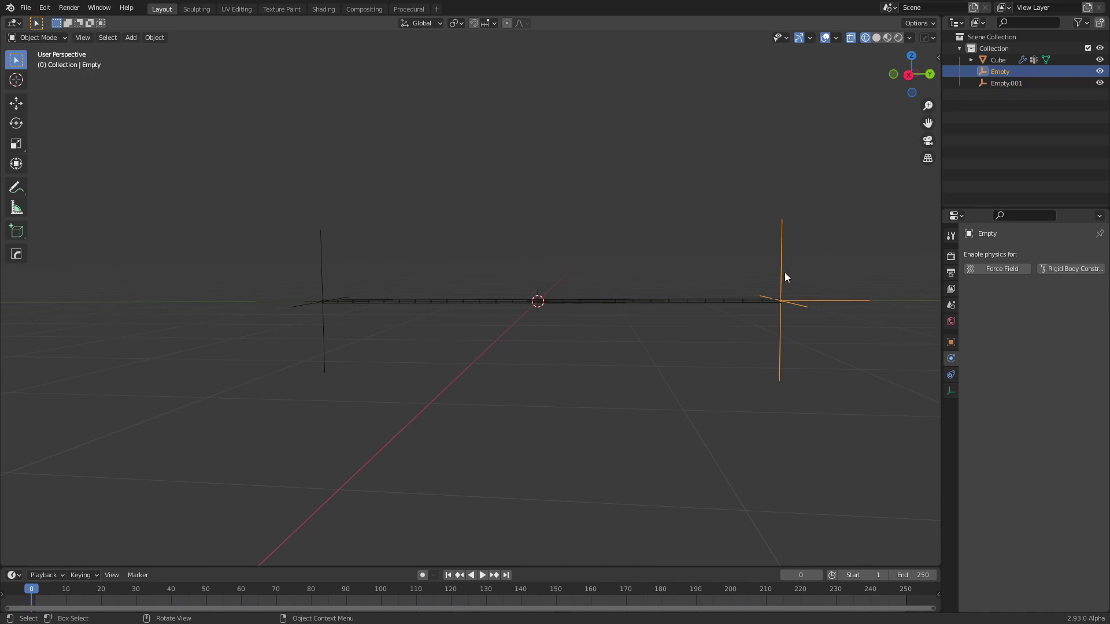
{"action": "key", "text": "g"}
{"action": "right_click", "coordinate": [786, 268]}
{"action": "key", "text": "space"}
{"action": "middle_click_drag", "start_coordinate": [706, 352], "coordinate": [662, 350]}
{"action": "key", "text": "space"}
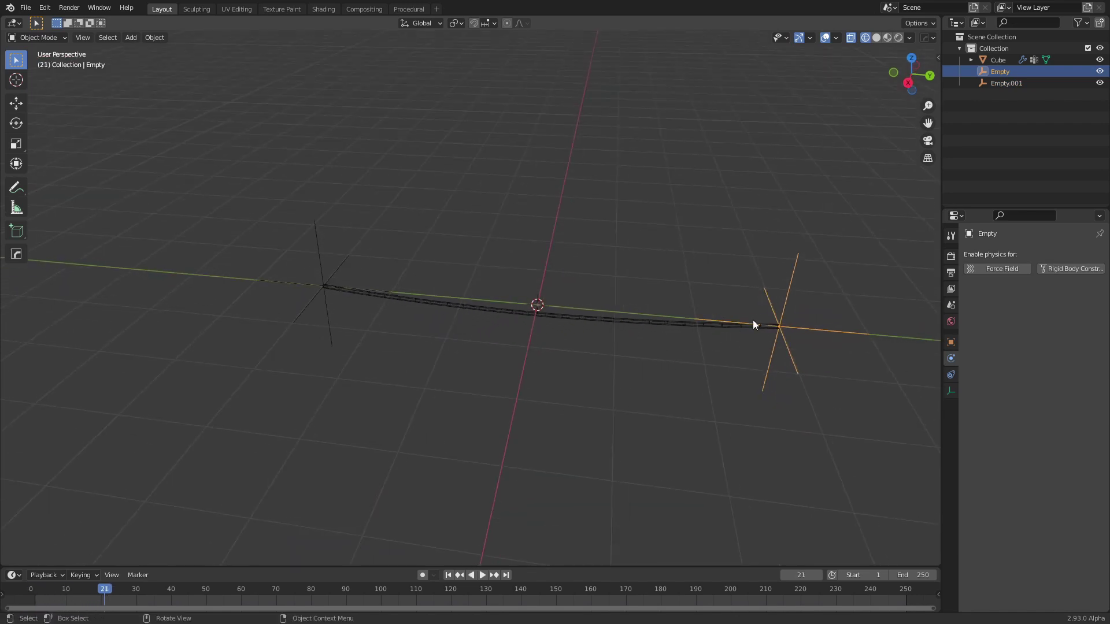
{"action": "key", "text": "space"}
{"action": "key", "text": "g"}
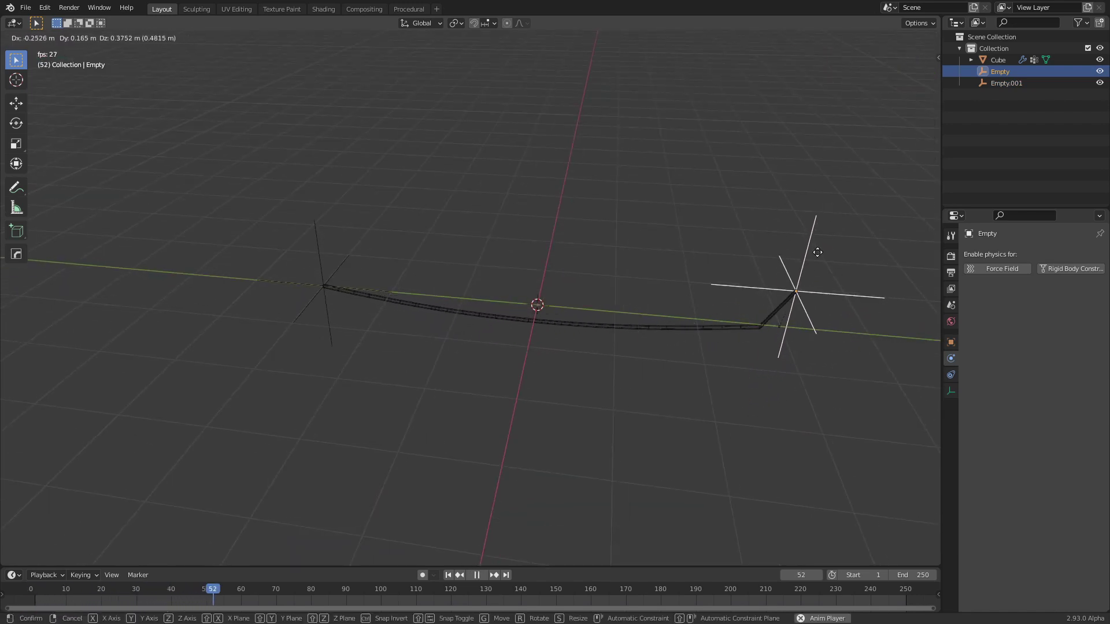
{"action": "right_click", "coordinate": [815, 358]}
{"action": "middle_click_drag", "start_coordinate": [744, 414], "coordinate": [679, 376]}
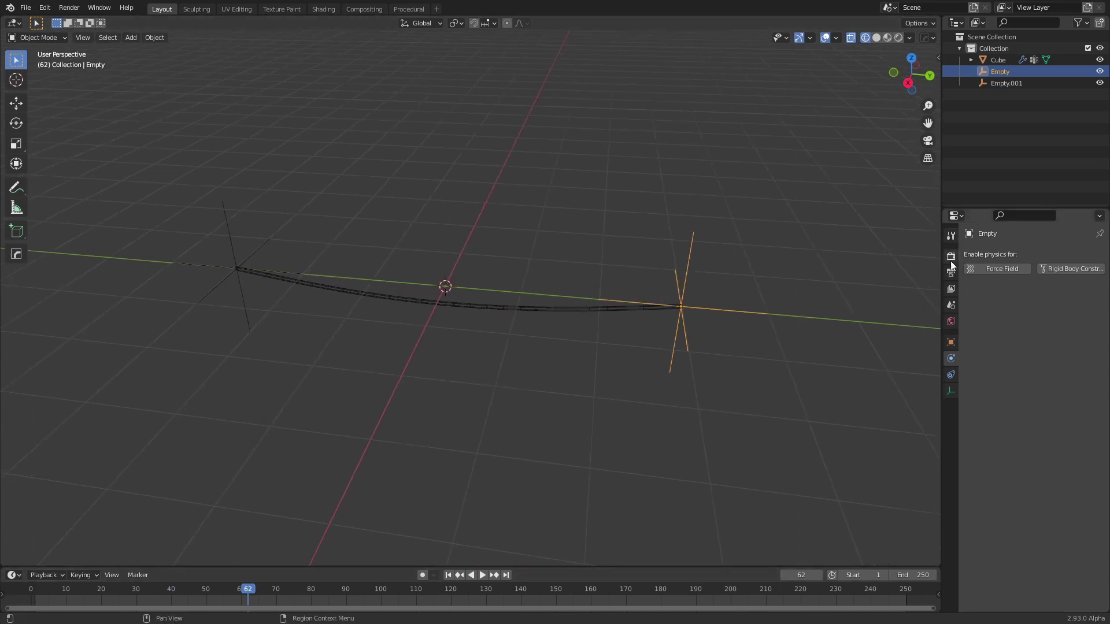
{"action": "key", "text": "ctrl+z"}
Collapse the rope's modifiers and reorder the stack so Cloth comes below both Hook modifiers.
{"action": "left_click", "coordinate": [950, 358]}
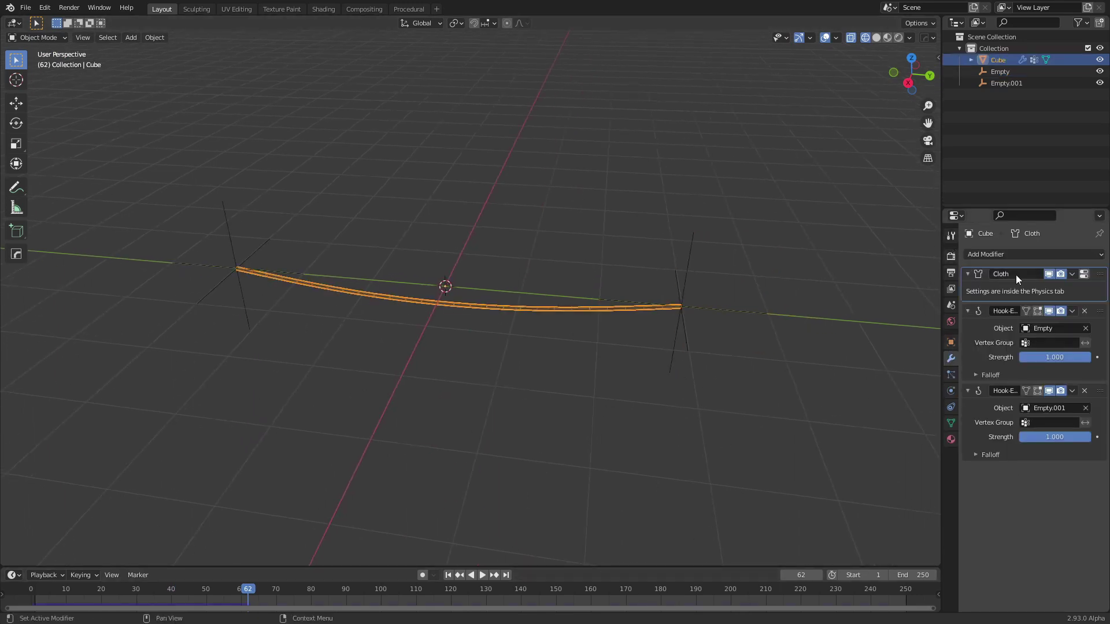
{"action": "left_click_drag", "start_coordinate": [967, 274], "coordinate": [968, 307]}
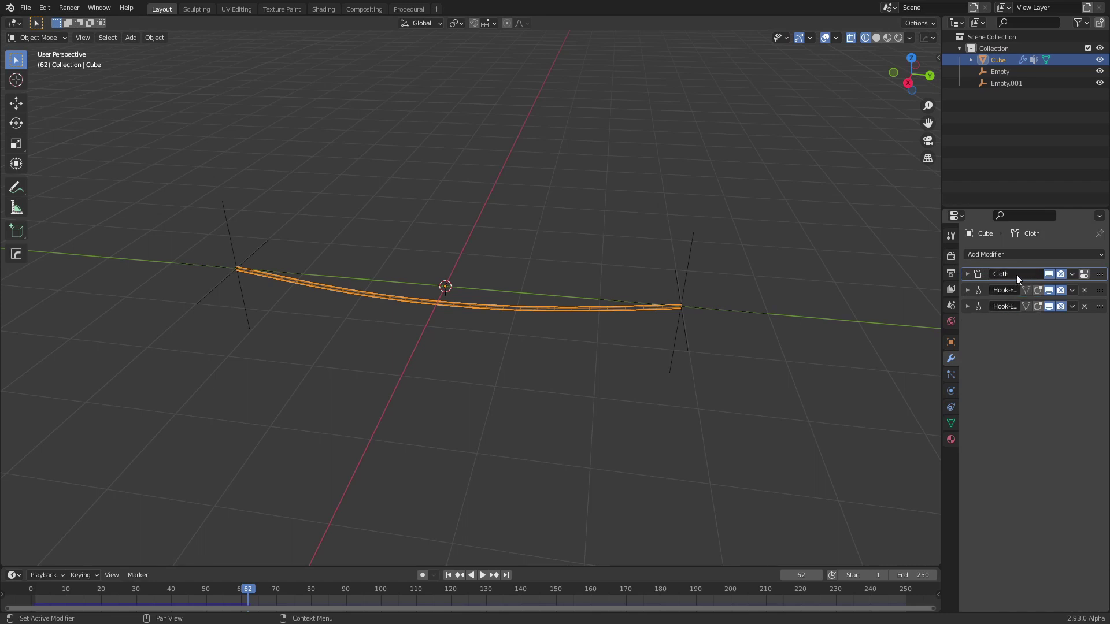
{"action": "mouse_move", "coordinate": [1103, 297]}
{"action": "left_mouse_down"}
{"action": "mouse_move", "coordinate": [1102, 274]}
{"action": "mouse_move", "coordinate": [1102, 305]}
{"action": "mouse_move", "coordinate": [1103, 289]}
{"action": "left_mouse_up"}
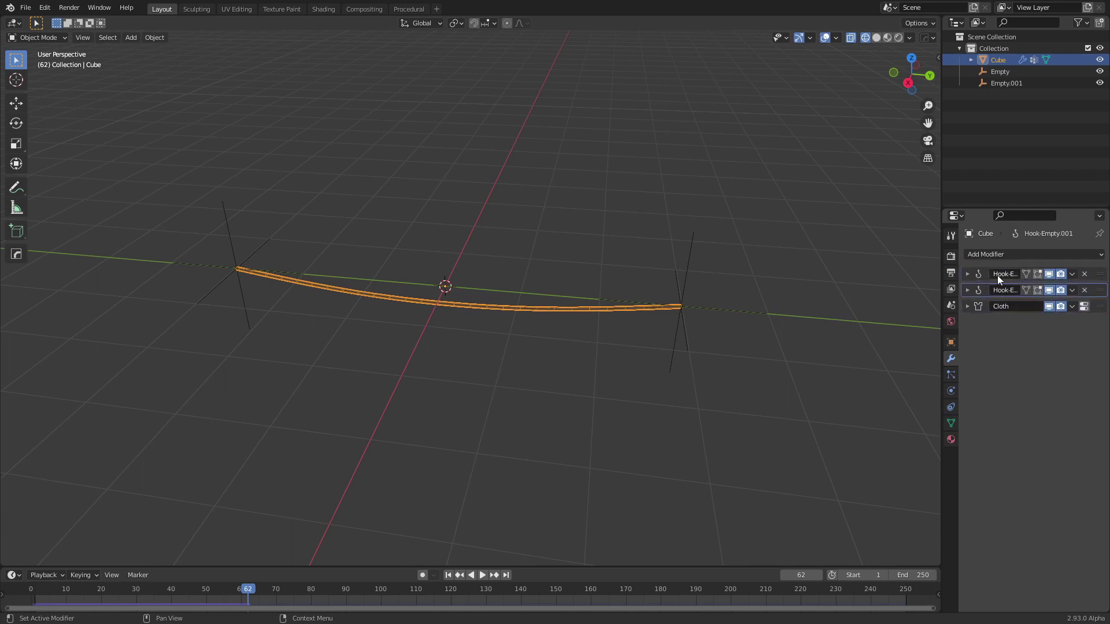
Replay the simulation from the start while test-moving the empty named Empty, then cancel the move and stop playback.
{"action": "left_click", "coordinate": [683, 286]}
{"action": "key", "text": "shift+Left"}
{"action": "key", "text": "space"}
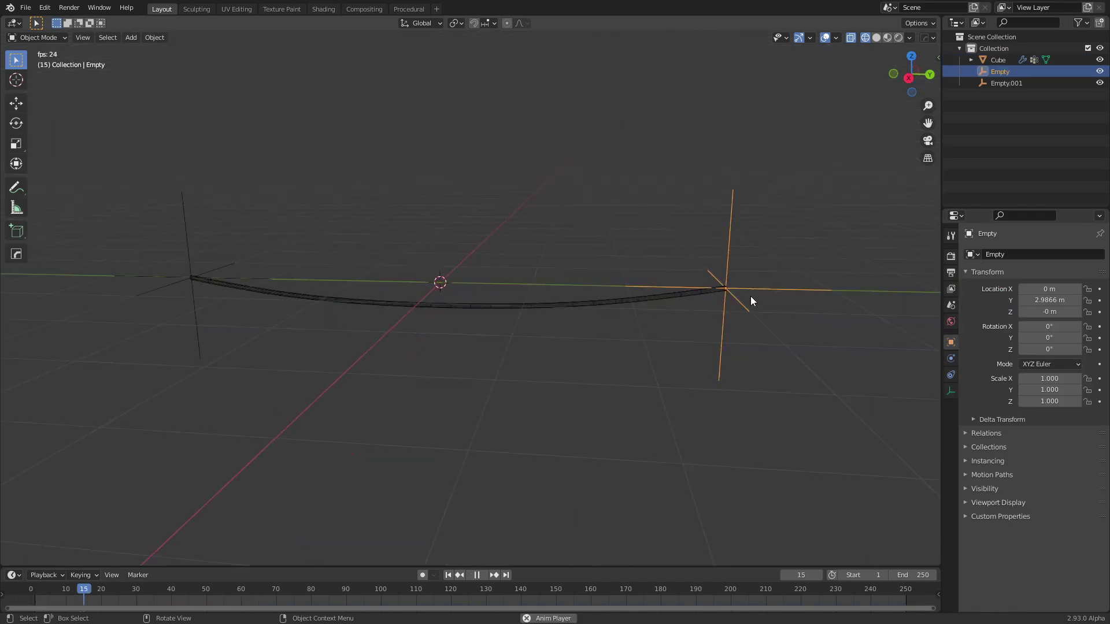
{"action": "key", "text": "g"}
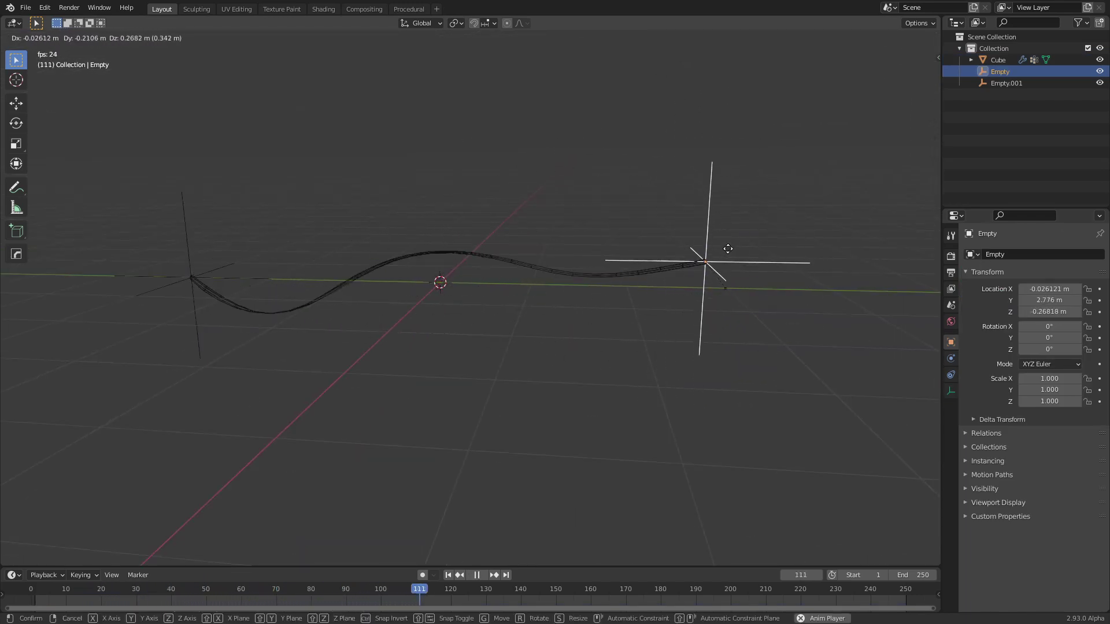
{"action": "key", "text": "Escape"}
{"action": "key", "text": "space"}
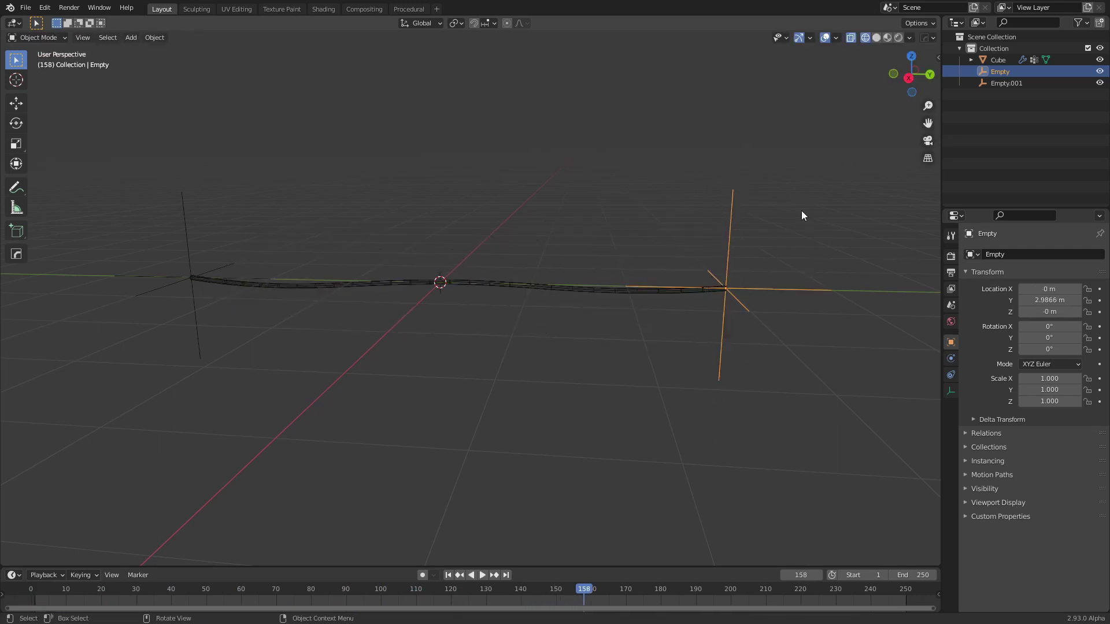
Switch to the Shading workspace and set the world background color to black.
{"action": "left_click", "coordinate": [876, 38]}
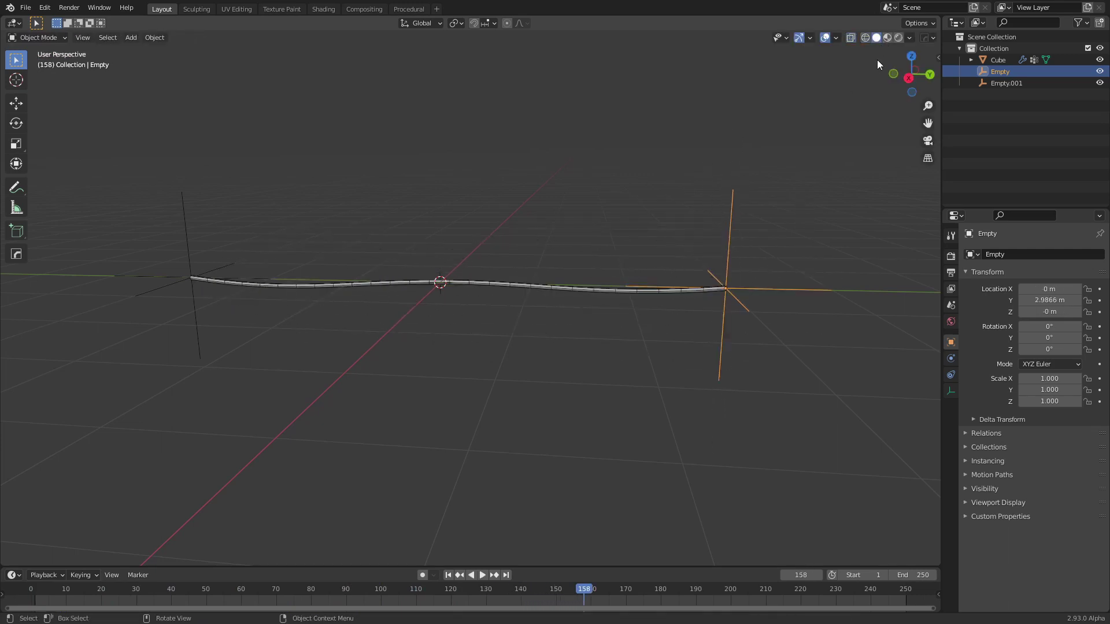
{"action": "middle_click_drag", "start_coordinate": [496, 231], "coordinate": [571, 258]}
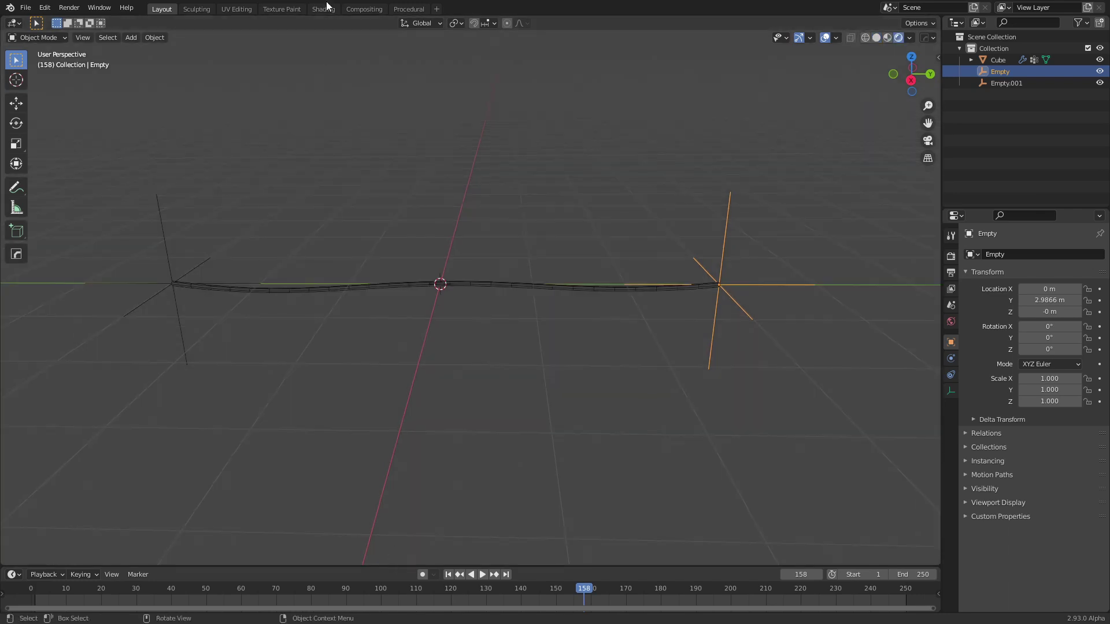
{"action": "left_click", "coordinate": [323, 8]}
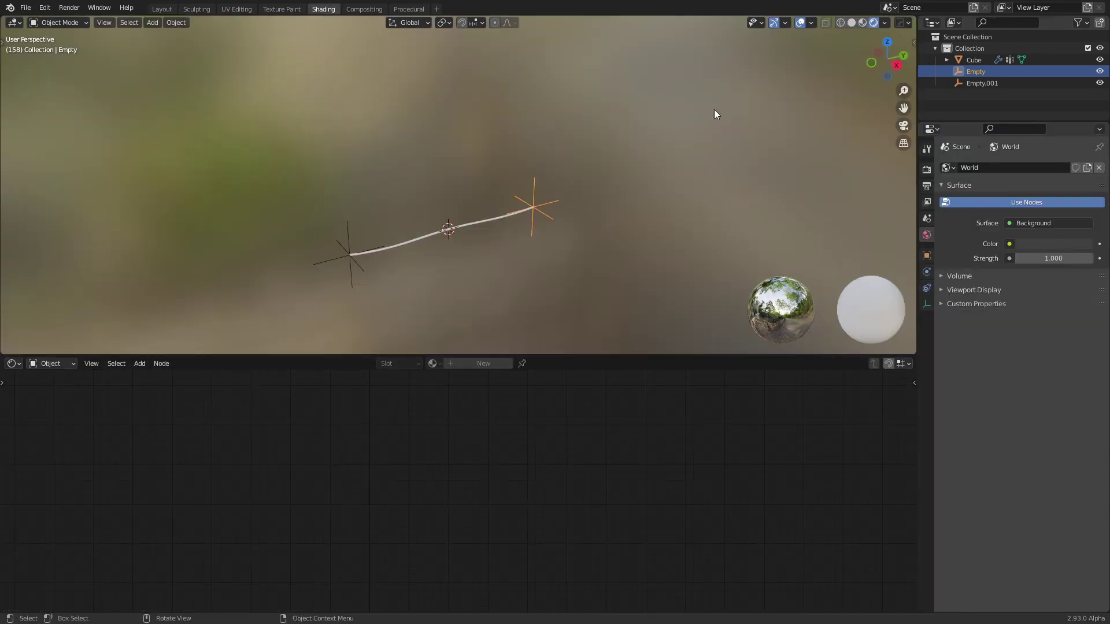
{"action": "left_click", "coordinate": [50, 363]}
{"action": "left_click", "coordinate": [60, 391]}
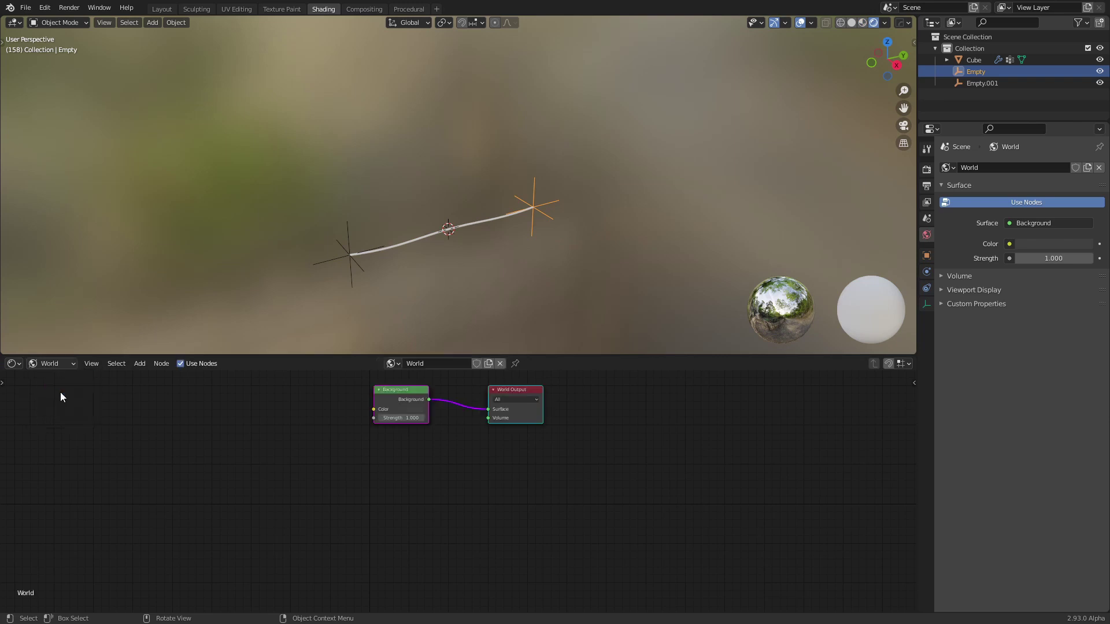
{"action": "left_click", "coordinate": [418, 409]}
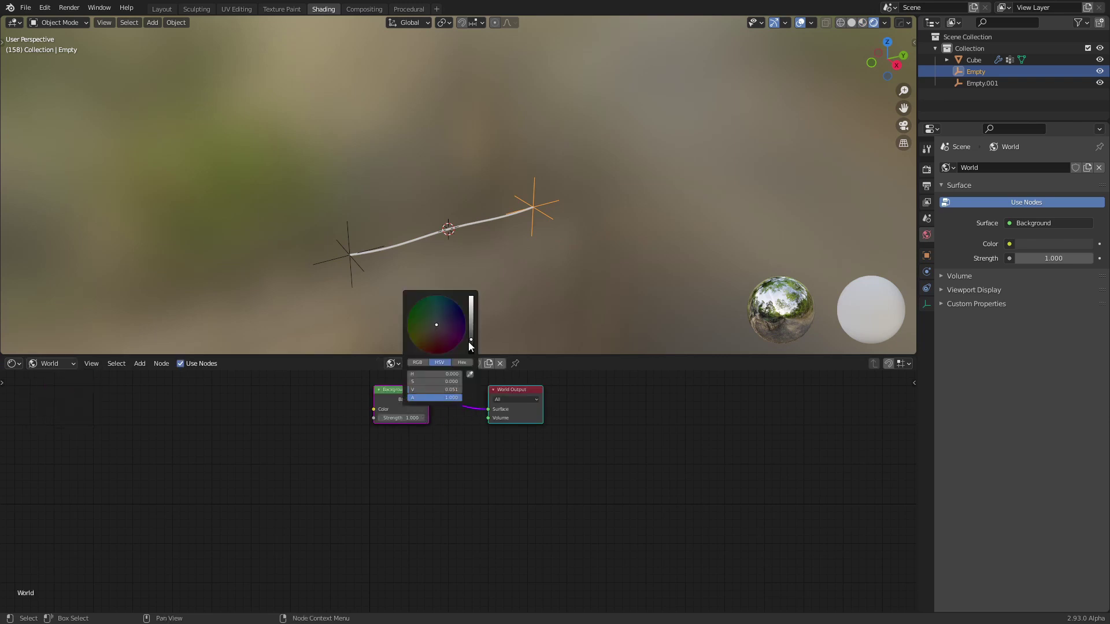
{"action": "left_click_drag", "start_coordinate": [471, 341], "coordinate": [471, 353]}
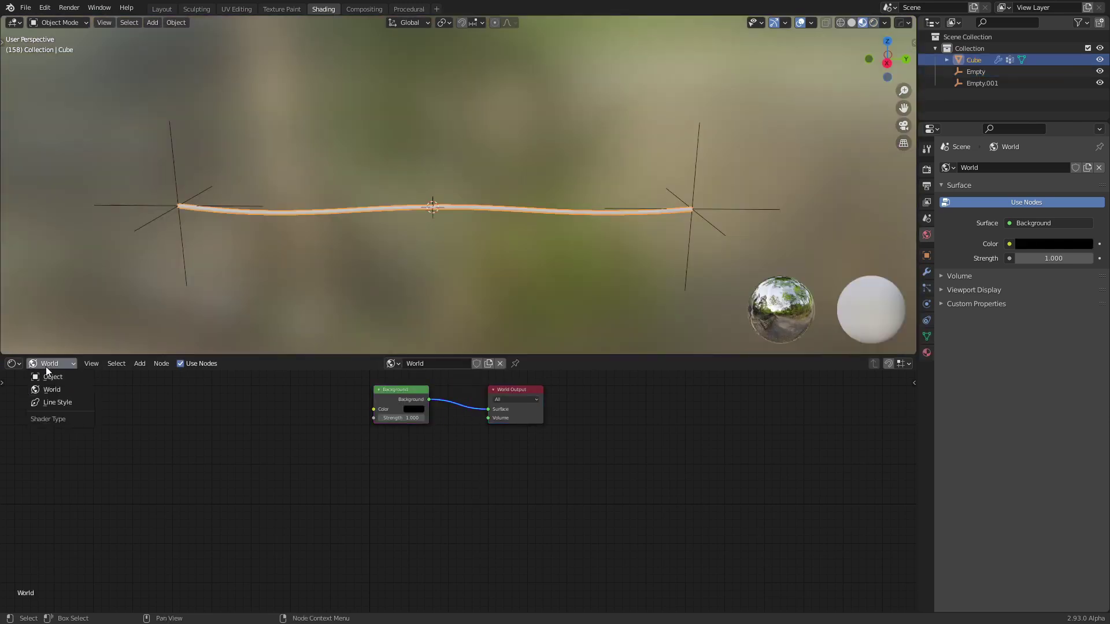
In the rope's material, delete the Principled BSDF node and add a Texture Coordinate node.
{"action": "left_click", "coordinate": [55, 378]}
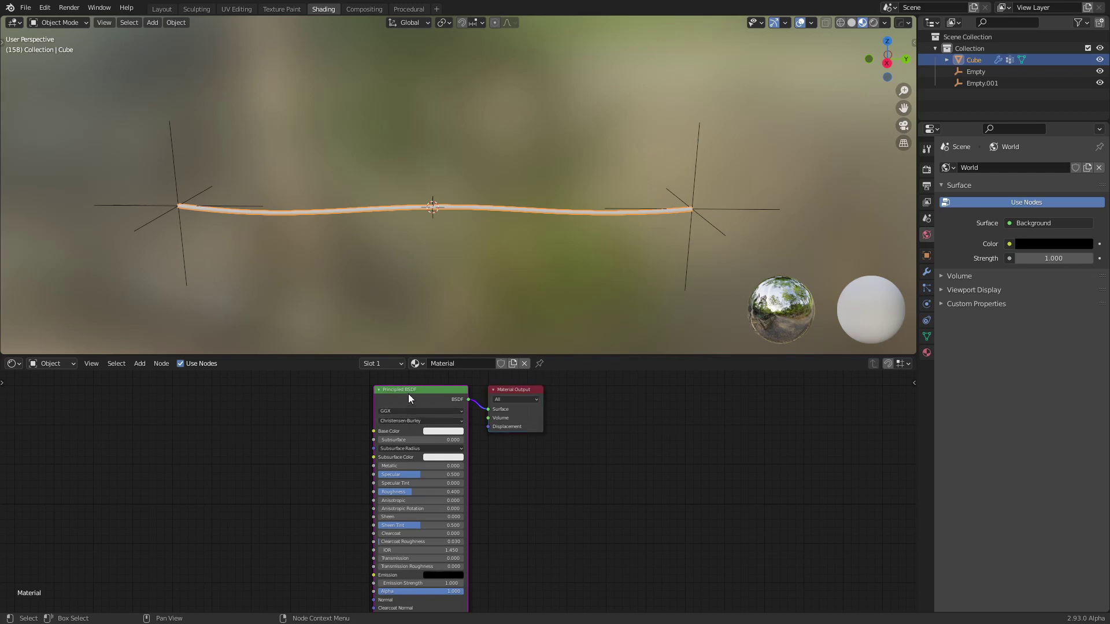
{"action": "key", "text": "x"}
{"action": "middle_click_drag", "start_coordinate": [270, 425], "coordinate": [405, 451]}
{"action": "key", "text": "shift+a"}
{"action": "left_click", "coordinate": [377, 442]}
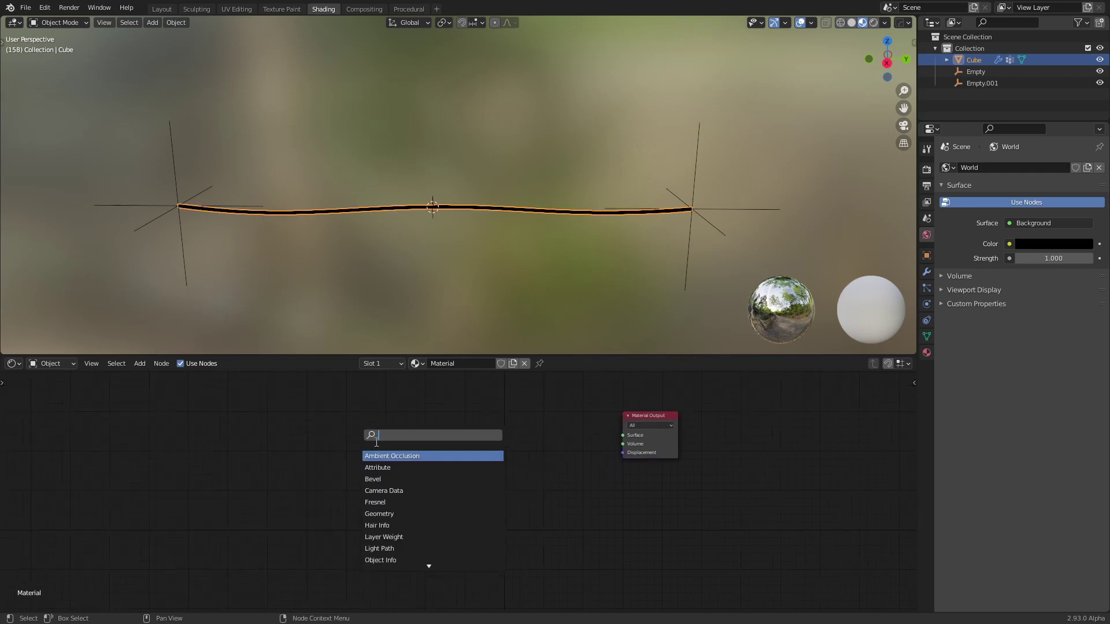
{"action": "type", "text": "TE"}
{"action": "left_click", "coordinate": [394, 456]}
{"action": "left_click", "coordinate": [248, 462]}
{"action": "scroll", "coordinate": [316, 437], "scroll_direction": "up", "scroll_amount": 2}
Add a Separate XYZ node fed by the Generated coordinates and preview its Y output on the rope.
{"action": "key", "text": "shift+a"}
{"action": "left_click", "coordinate": [316, 437]}
{"action": "type", "text": "SEP"}
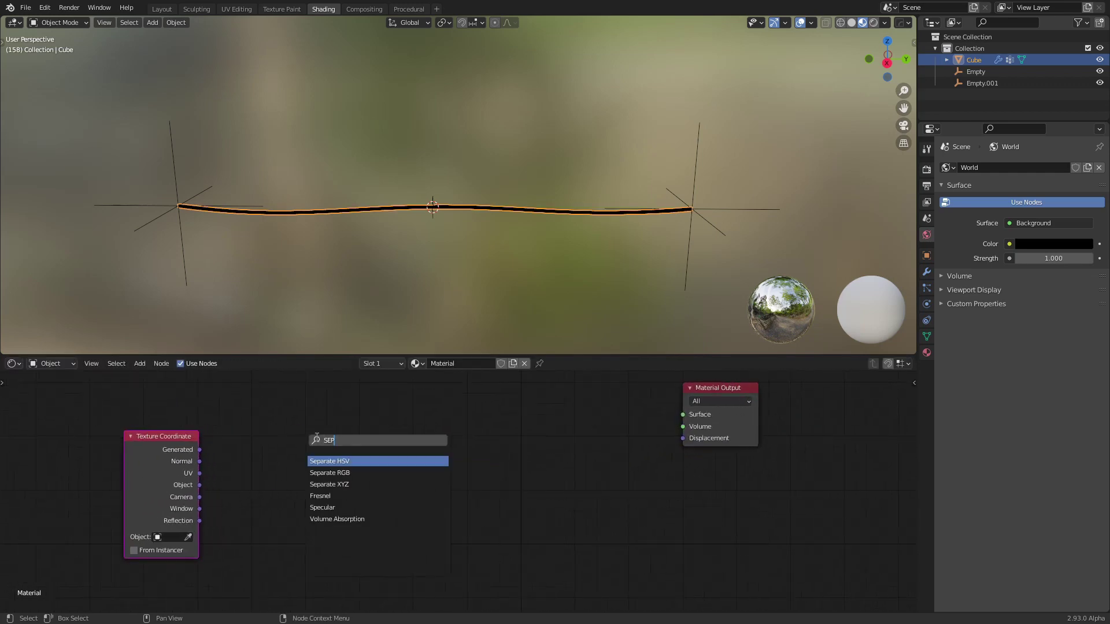
{"action": "left_click", "coordinate": [329, 484]}
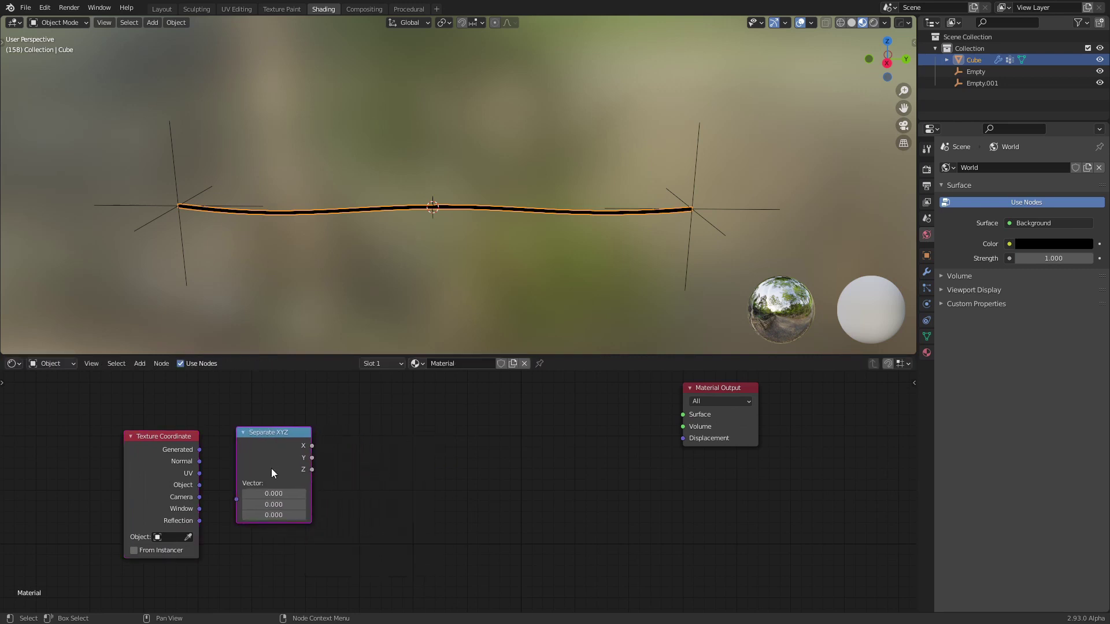
{"action": "left_click_drag", "start_coordinate": [199, 451], "coordinate": [236, 498]}
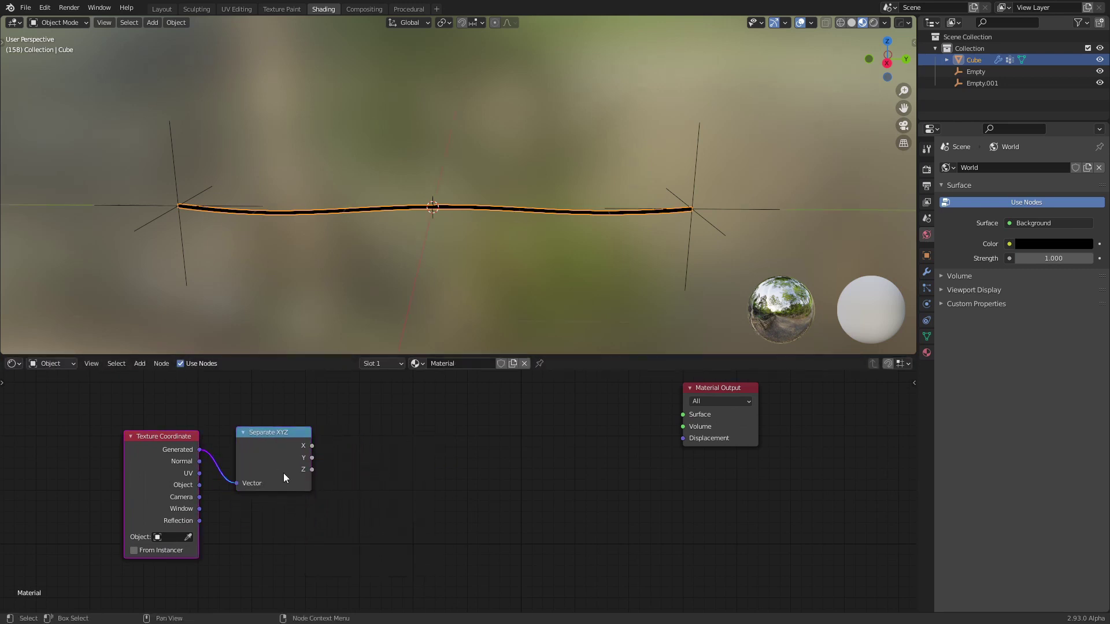
{"action": "left_click", "coordinate": [276, 456], "text": "ctrl+shift"}
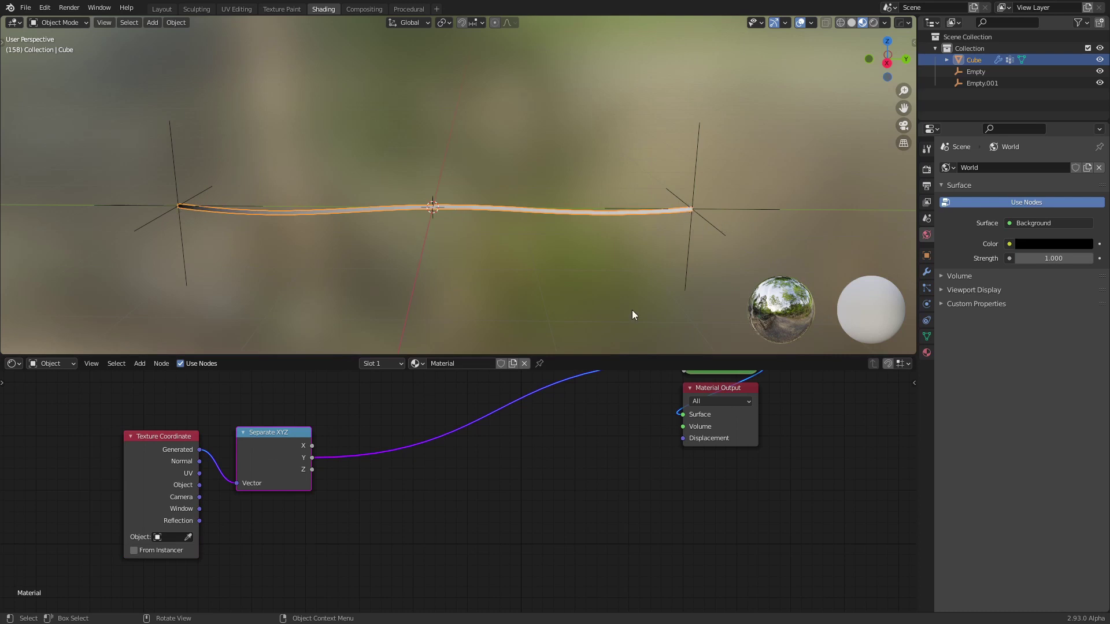
Insert a ColorRamp between the Separate XYZ Y output and the Viewer, and show the rope in rendered shading.
{"action": "left_click_drag", "start_coordinate": [162, 436], "coordinate": [98, 434]}
{"action": "left_click_drag", "start_coordinate": [293, 446], "coordinate": [204, 443]}
{"action": "middle_click_drag", "start_coordinate": [349, 434], "coordinate": [384, 467]}
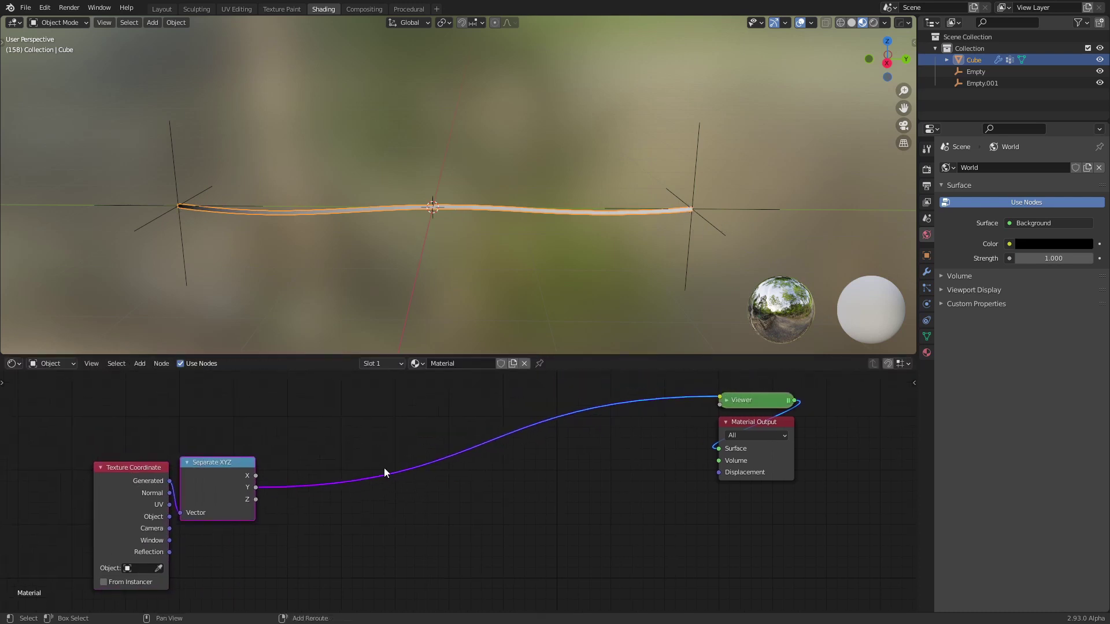
{"action": "key", "text": "shift+a"}
{"action": "type", "text": "RAMP"}
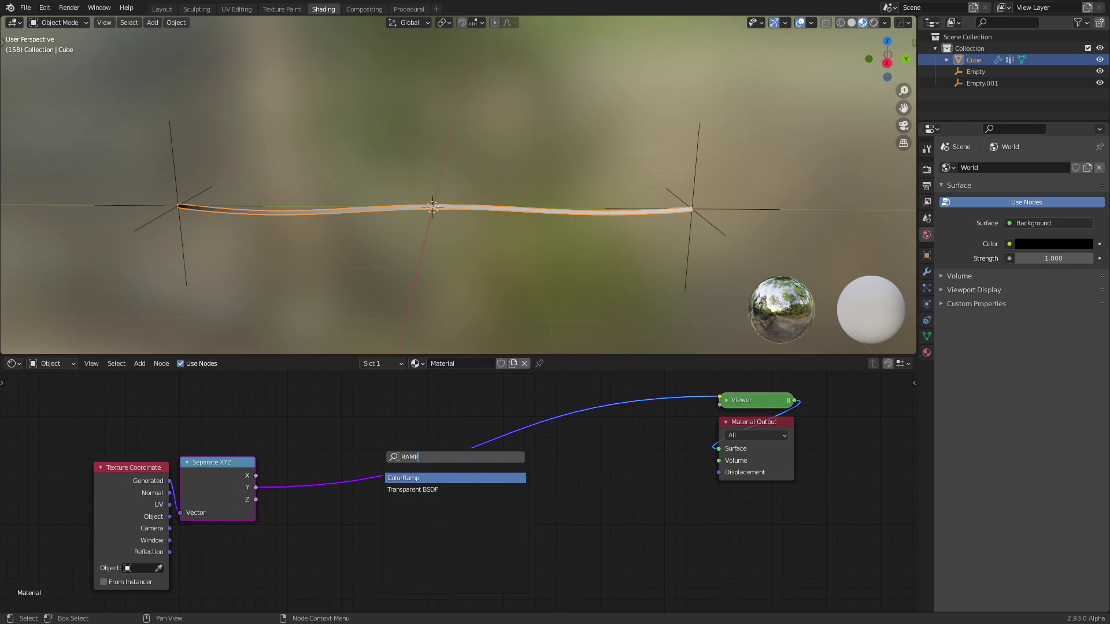
{"action": "left_click", "coordinate": [409, 478]}
{"action": "left_click", "coordinate": [306, 480]}
{"action": "left_click_drag", "start_coordinate": [368, 470], "coordinate": [367, 466]}
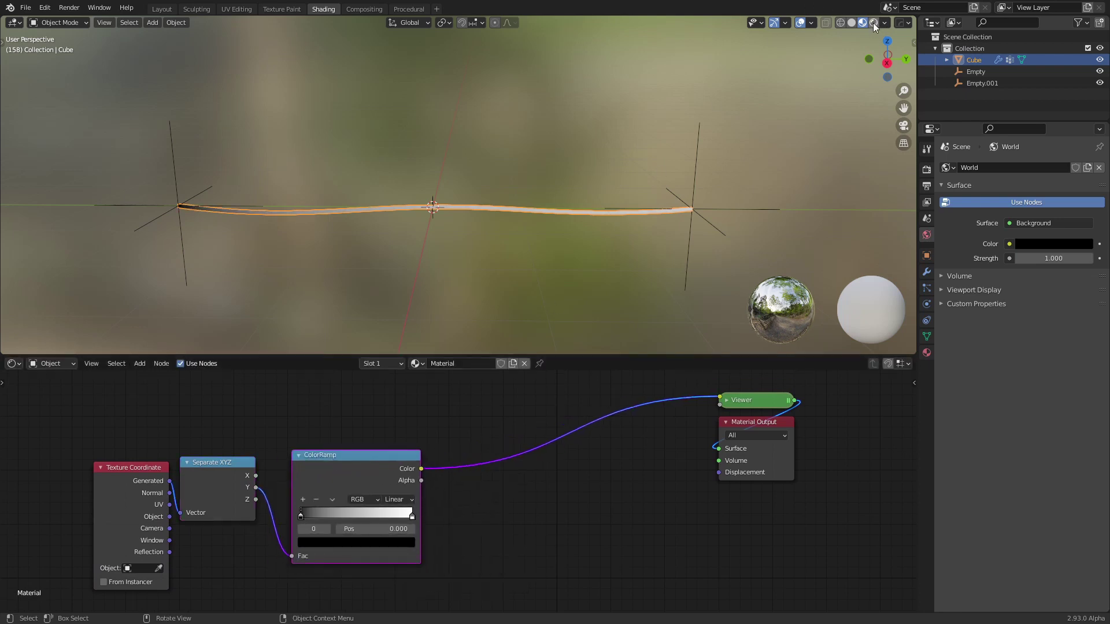
{"action": "left_click", "coordinate": [533, 284]}
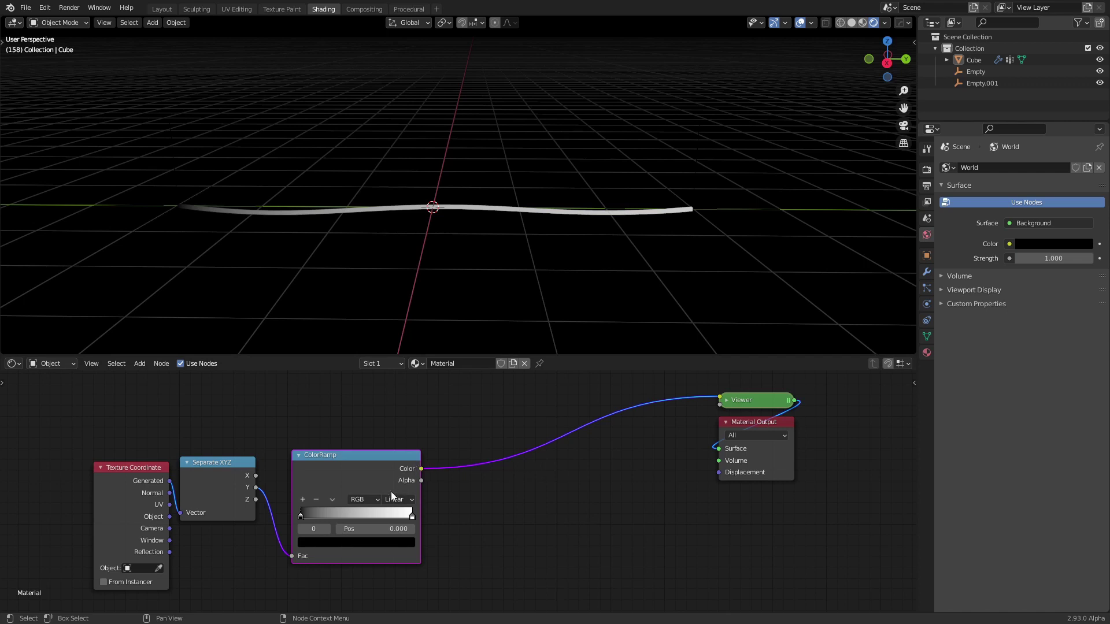
Set the ColorRamp's color mode to HSL and its hue interpolation to Far.
{"action": "left_click", "coordinate": [362, 500]}
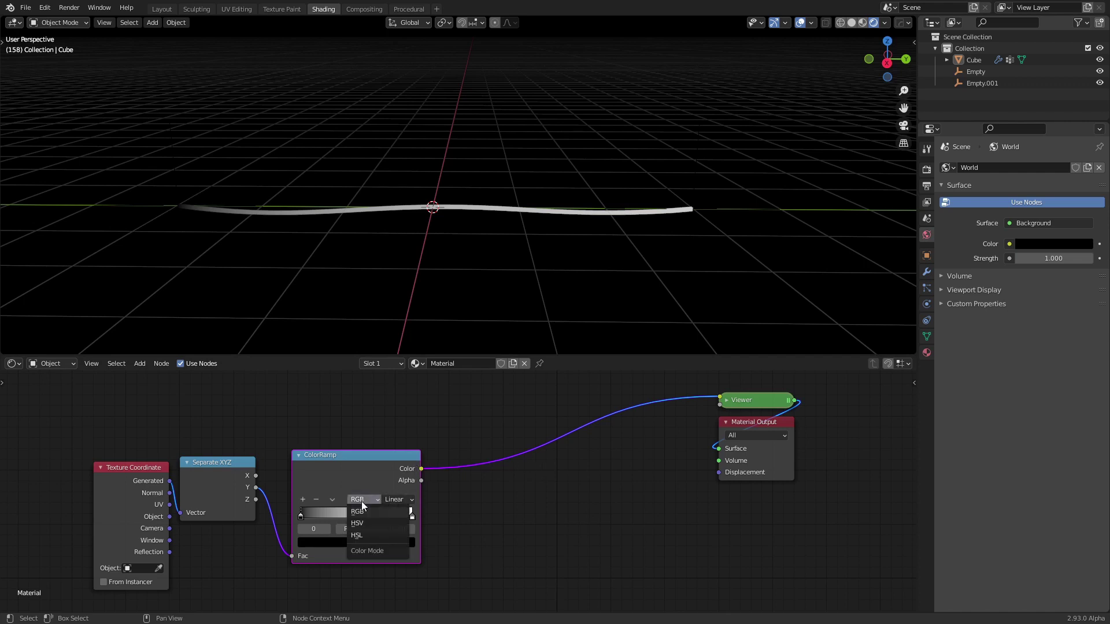
{"action": "left_click", "coordinate": [368, 536]}
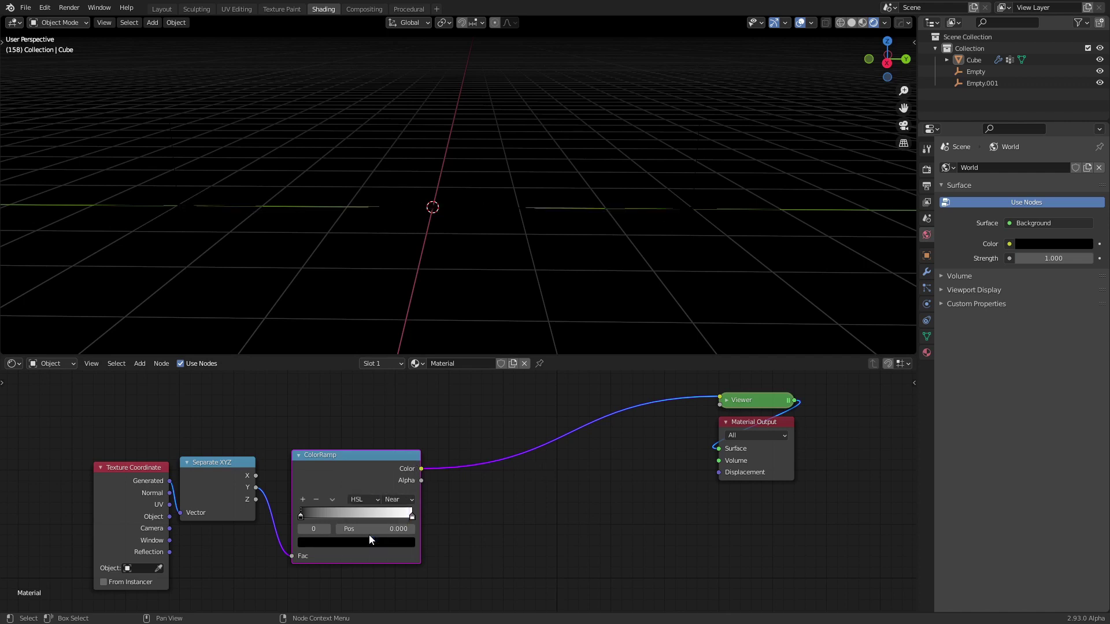
{"action": "left_click", "coordinate": [397, 501]}
{"action": "left_click", "coordinate": [401, 519]}
Color both end stops of the ColorRamp magenta so the ramp spans the full rainbow along the rope.
{"action": "left_click", "coordinate": [411, 516]}
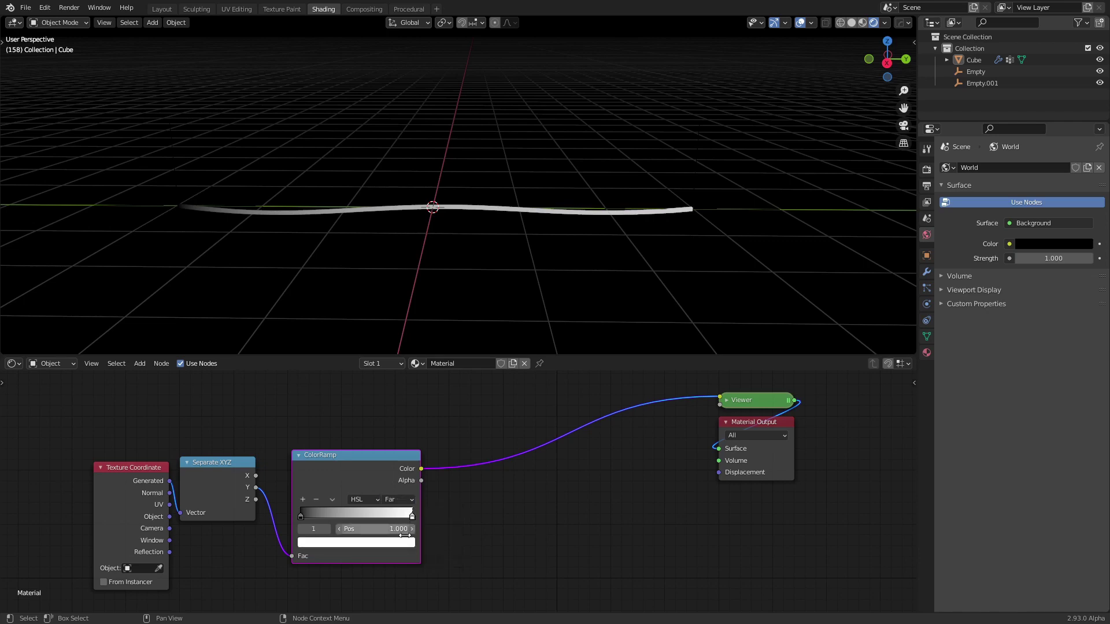
{"action": "left_click", "coordinate": [403, 543]}
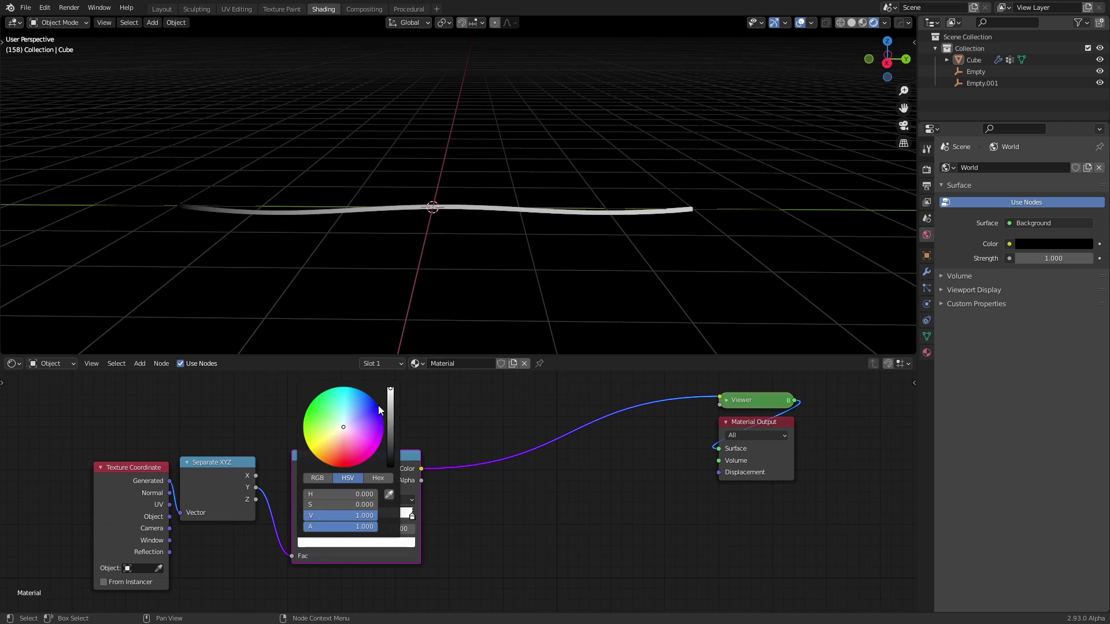
{"action": "left_click_drag", "start_coordinate": [374, 408], "coordinate": [378, 406]}
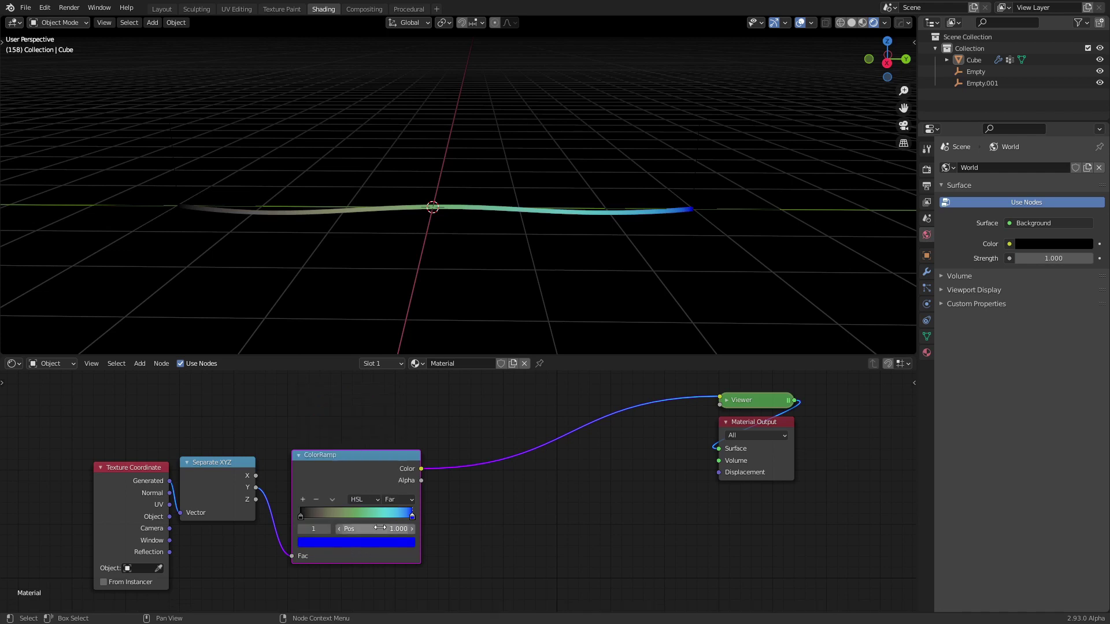
{"action": "left_click", "coordinate": [396, 541]}
{"action": "left_click", "coordinate": [376, 451]}
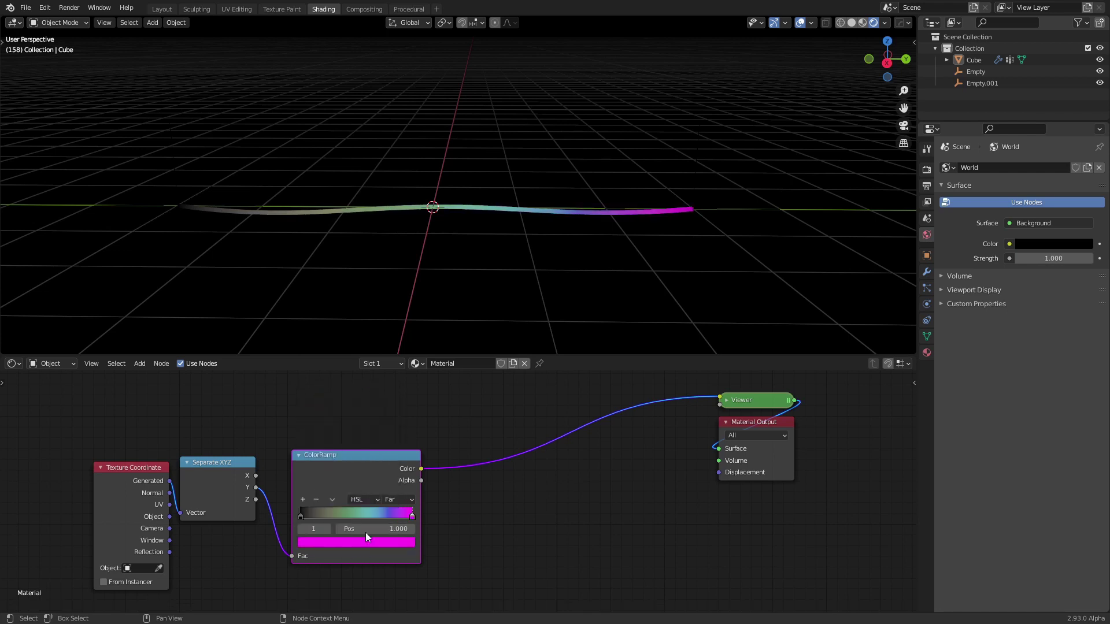
{"action": "left_click", "coordinate": [301, 515]}
{"action": "left_click", "coordinate": [351, 543]}
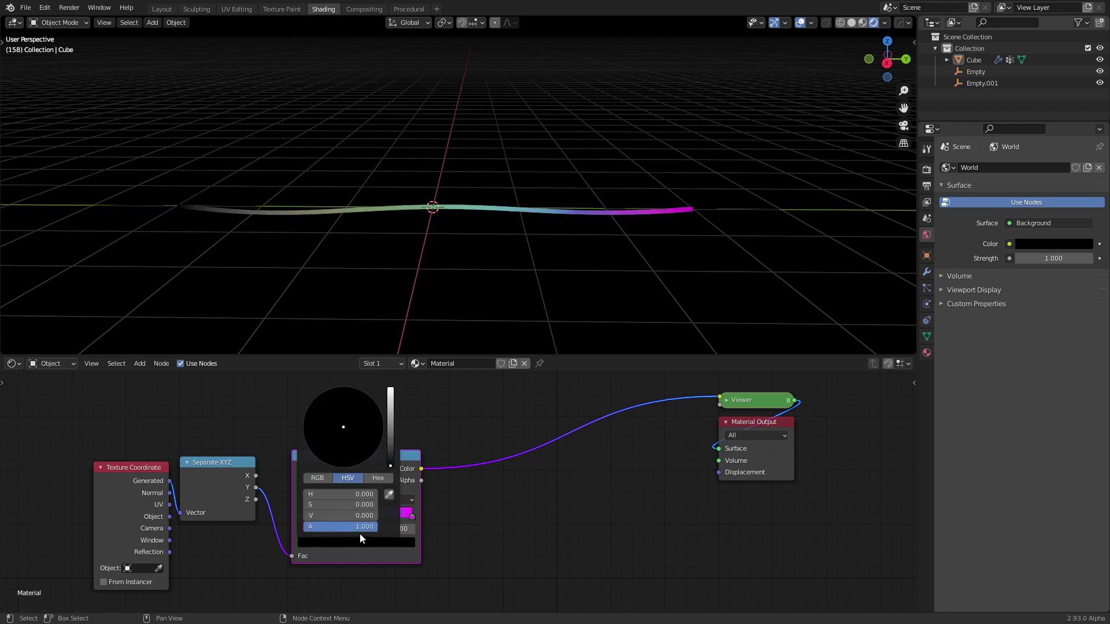
{"action": "left_click", "coordinate": [376, 454]}
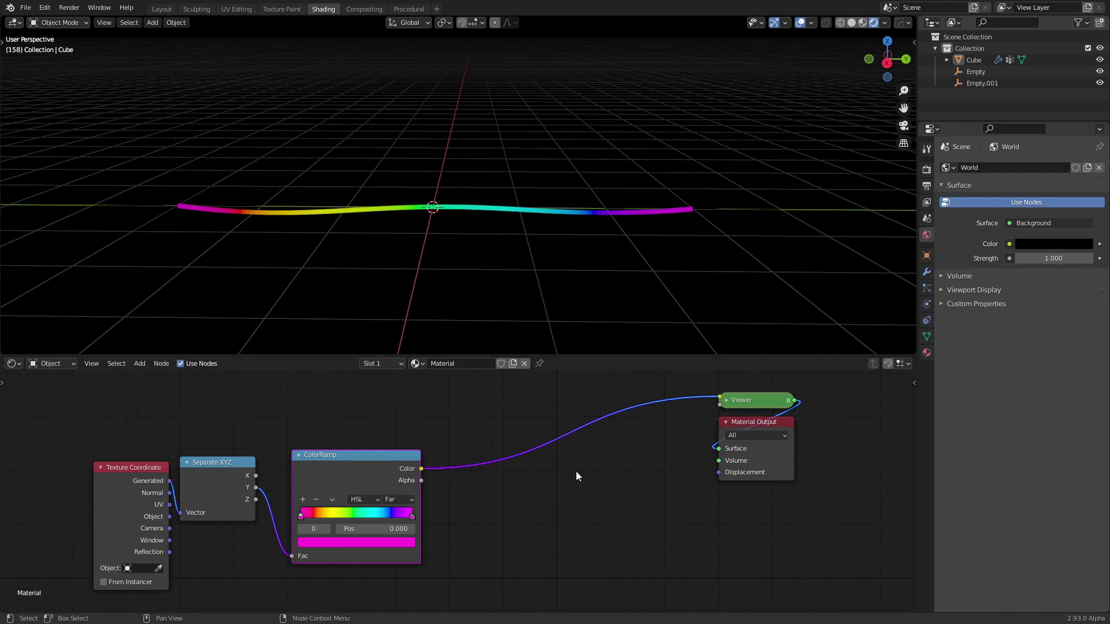
Add an Emission node with strength 38.900 and feed its Color input from the ColorRamp.
{"action": "key", "text": "shift+a"}
{"action": "left_click", "coordinate": [546, 454]}
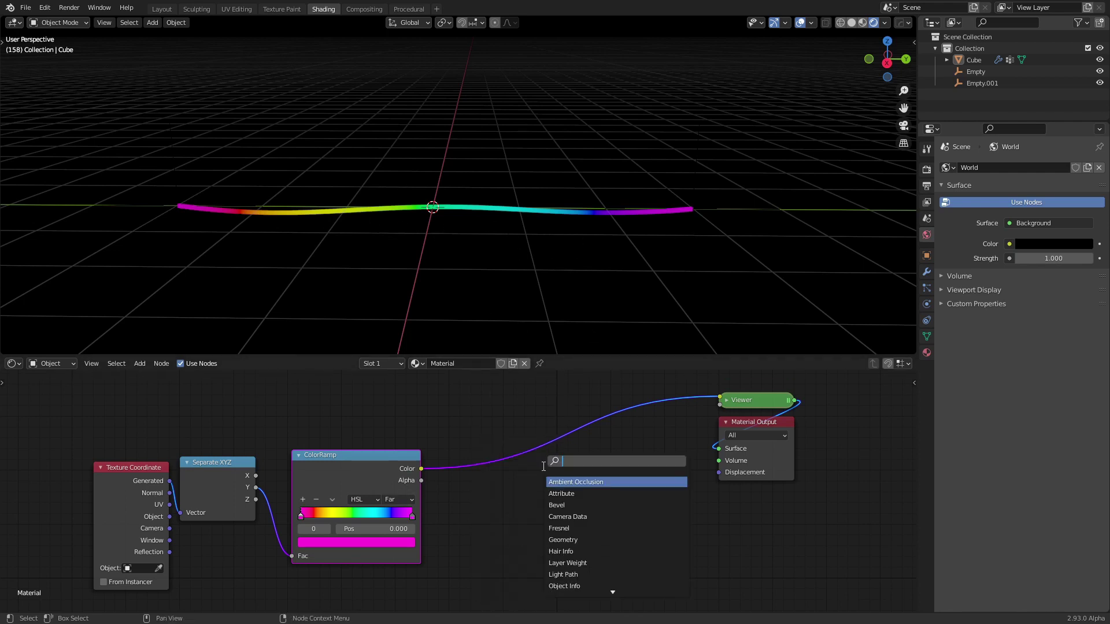
{"action": "type", "text": "emis"}
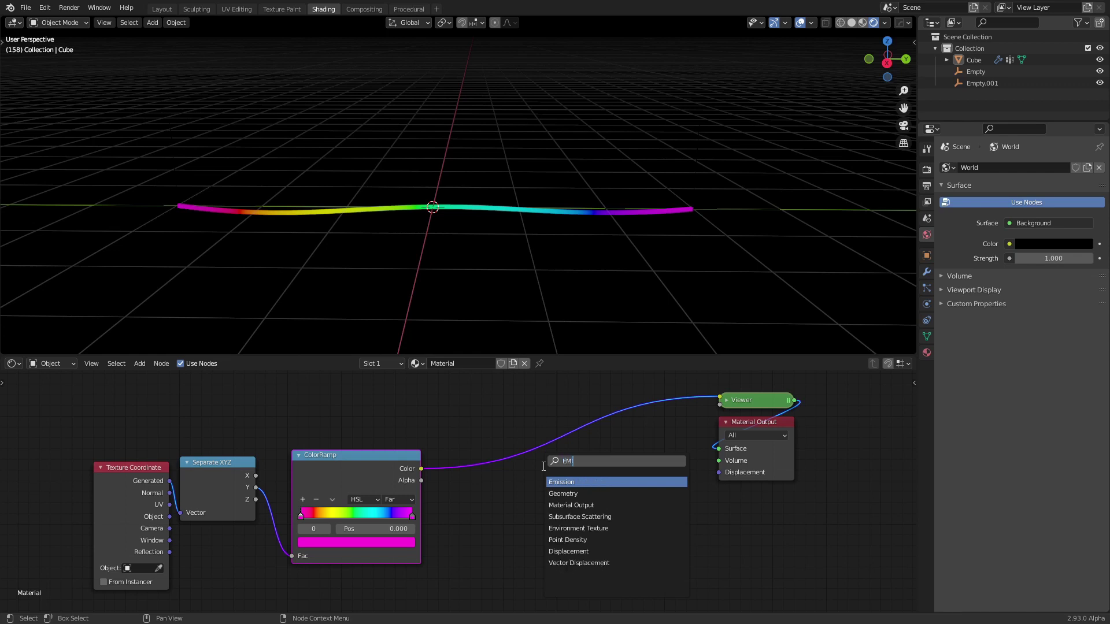
{"action": "key", "text": "Return"}
{"action": "left_click_drag", "start_coordinate": [421, 469], "coordinate": [613, 477]}
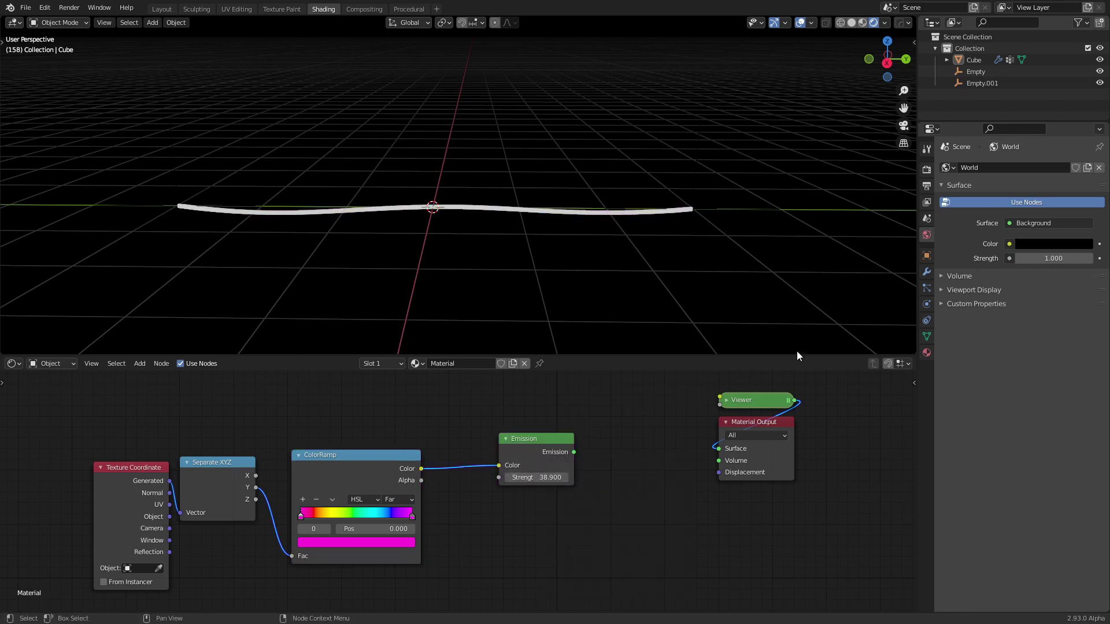
Enable Bloom in the Eevee render settings and connect the Emission shader to the Material Output's Surface.
{"action": "left_click", "coordinate": [927, 169]}
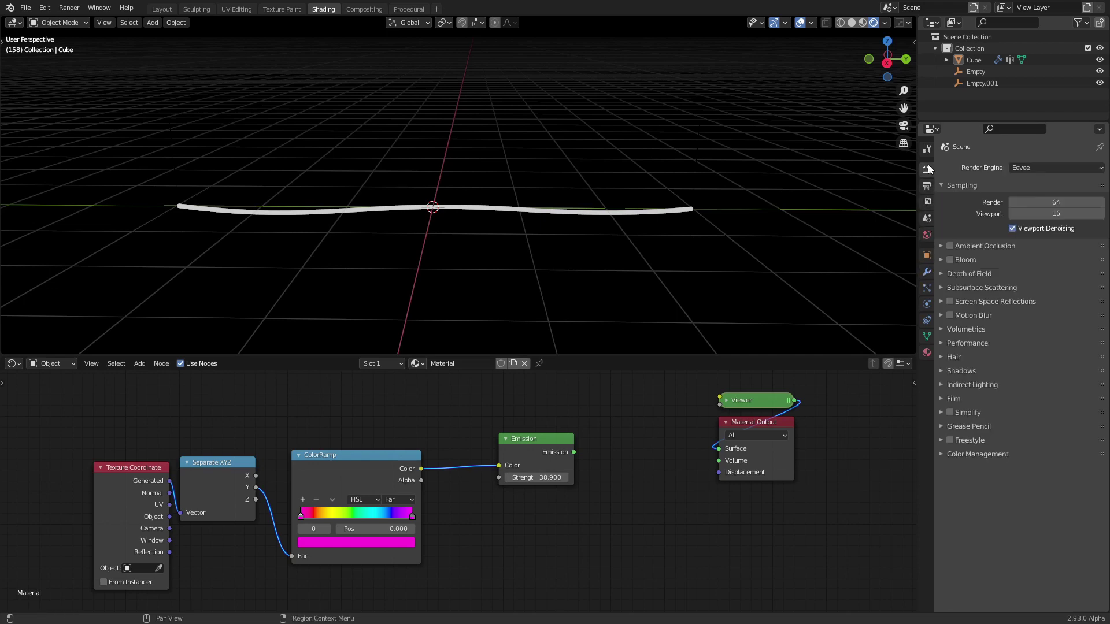
{"action": "left_click", "coordinate": [949, 259]}
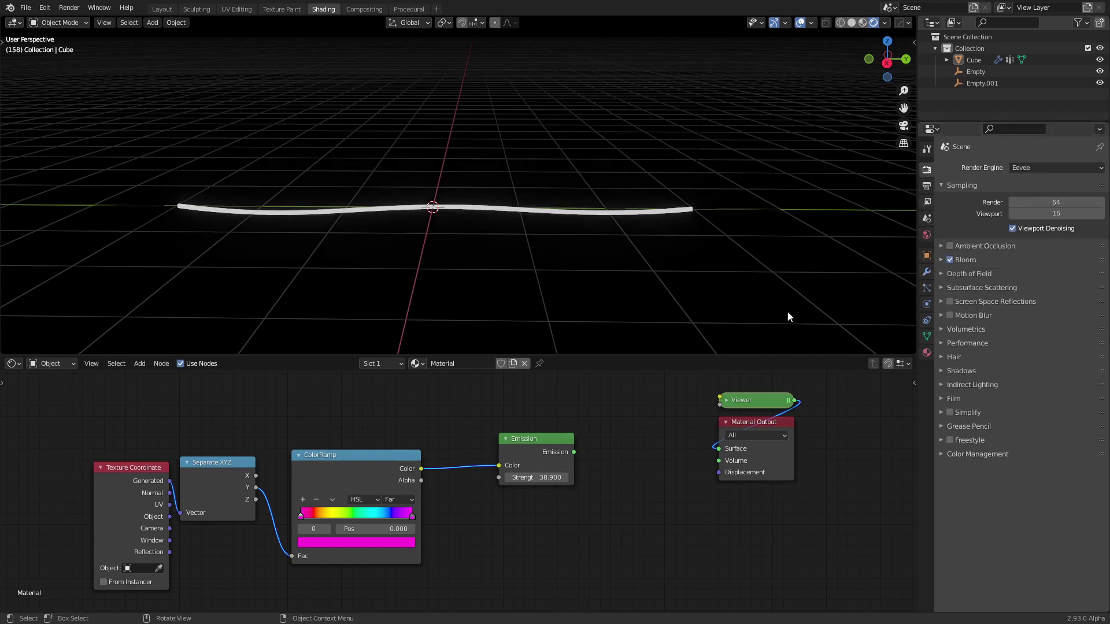
{"action": "left_click_drag", "start_coordinate": [574, 452], "coordinate": [718, 449]}
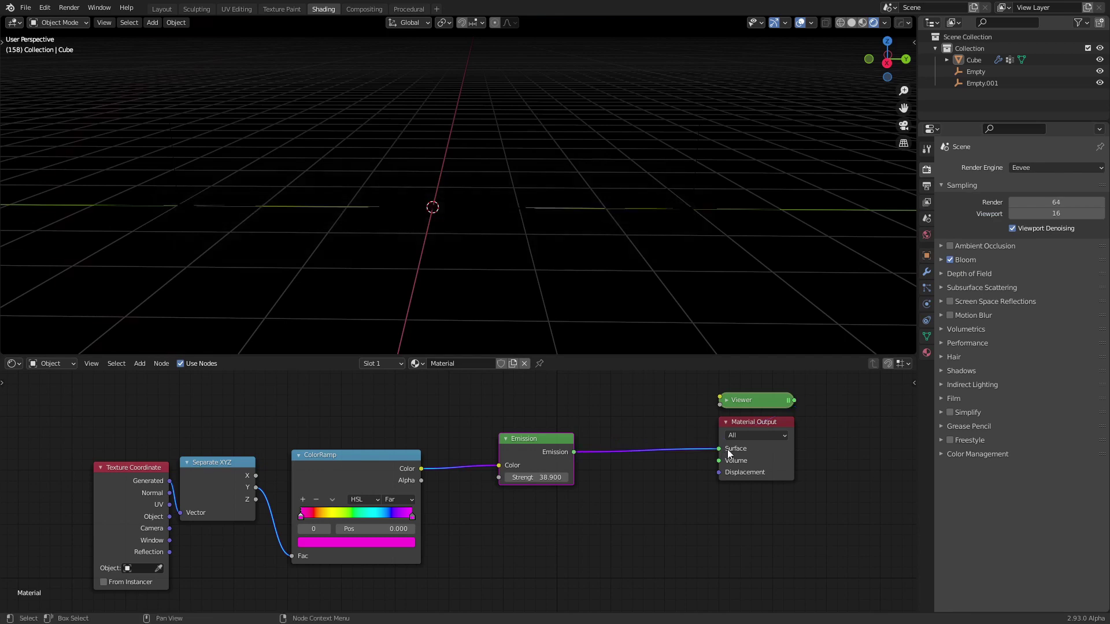
Reveal the timeline to set the scene's end frame to 5000, and open the rope's cloth physics settings.
{"action": "left_click_drag", "start_coordinate": [780, 613], "coordinate": [781, 577]}
{"action": "left_click", "coordinate": [884, 590]}
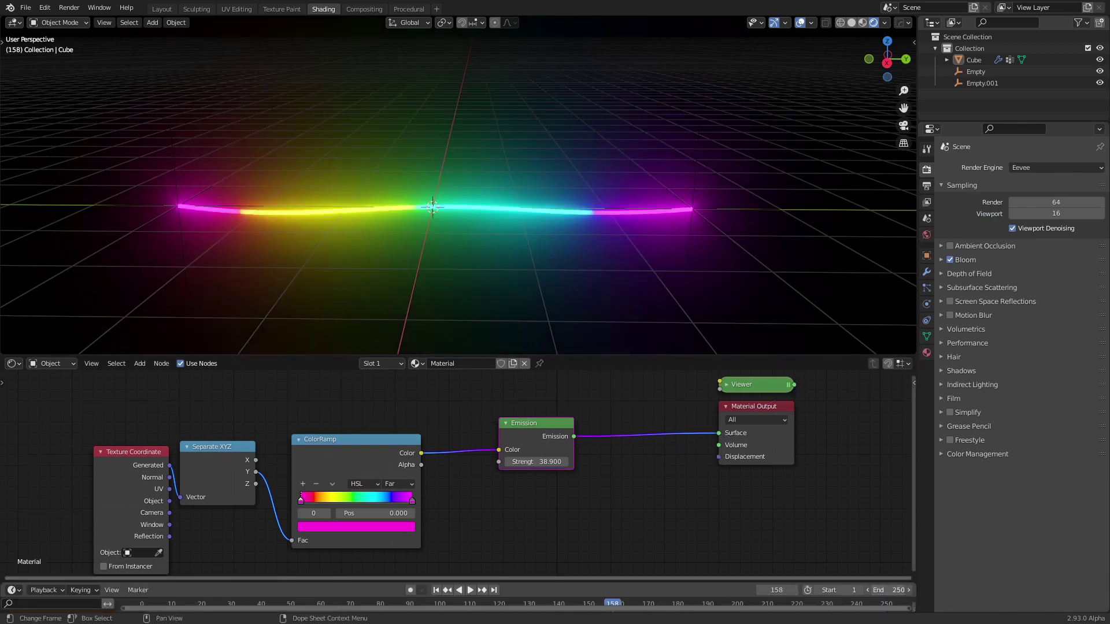
{"action": "type", "text": "5000"}
{"action": "key", "text": "Return"}
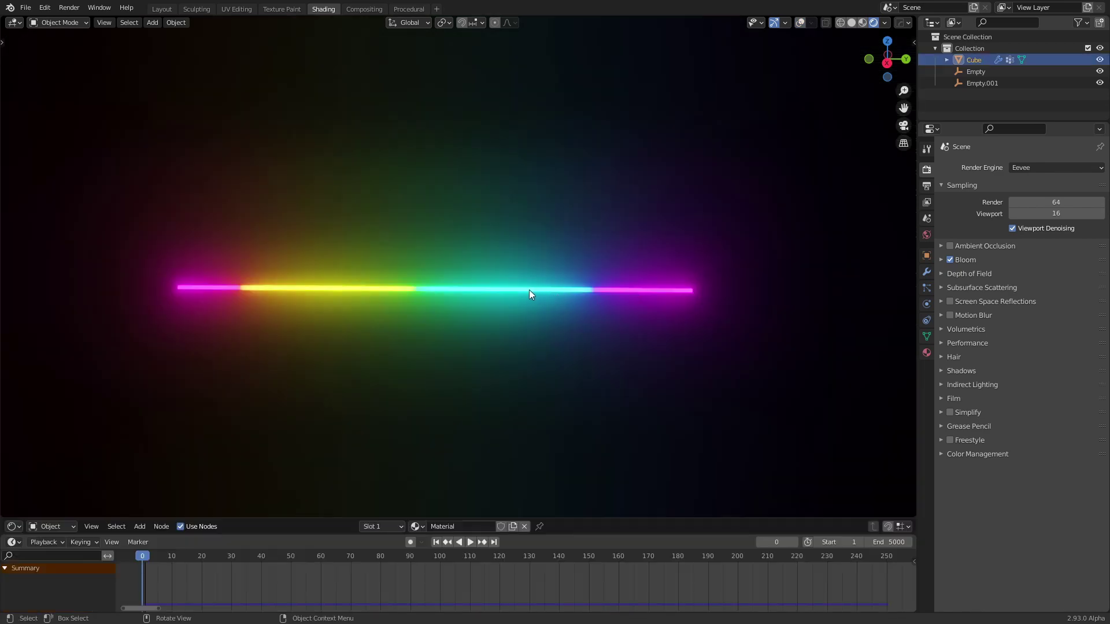
{"action": "left_click", "coordinate": [926, 304]}
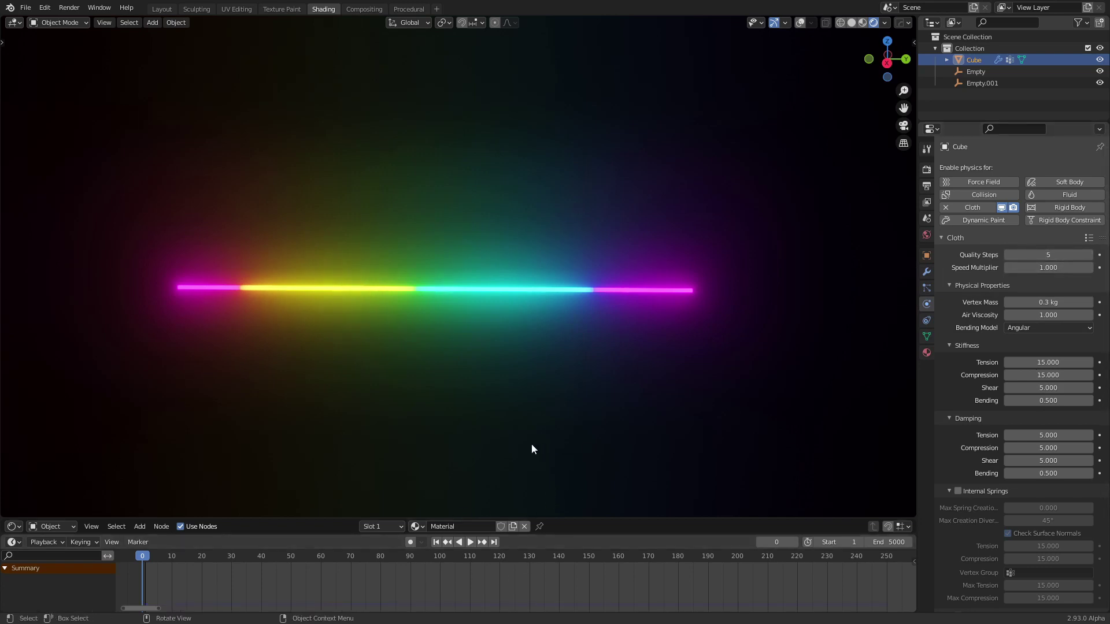
{"action": "left_click_drag", "start_coordinate": [468, 516], "coordinate": [469, 517]}
Select the empty at the rope's right end with overlays temporarily shown, and move it while the animation plays.
{"action": "left_click", "coordinate": [800, 22]}
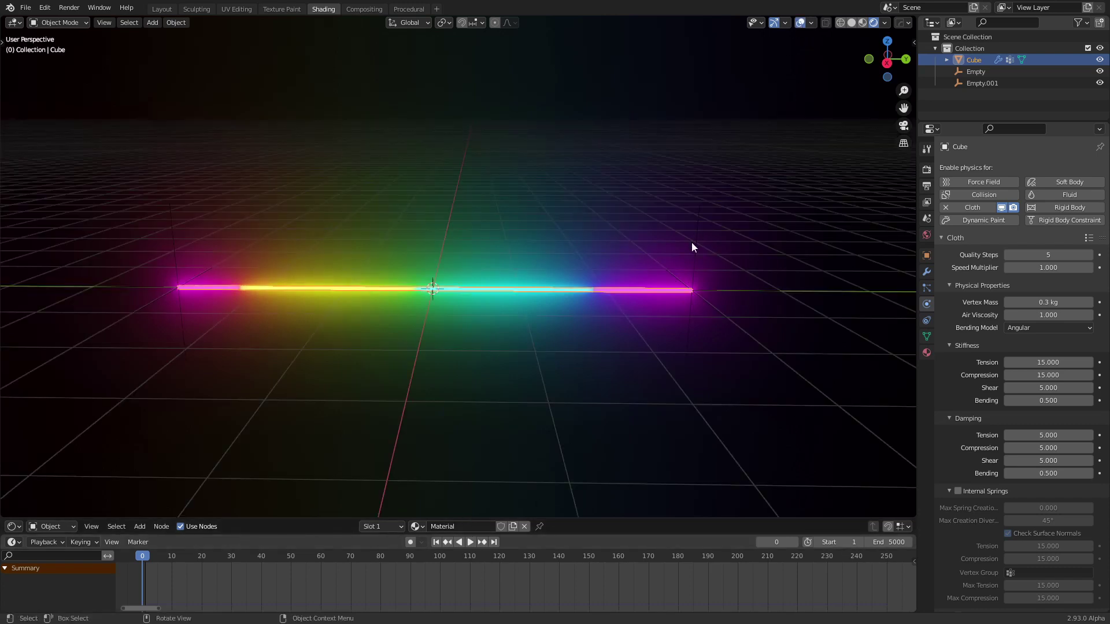
{"action": "left_click", "coordinate": [695, 243]}
{"action": "left_click", "coordinate": [800, 22]}
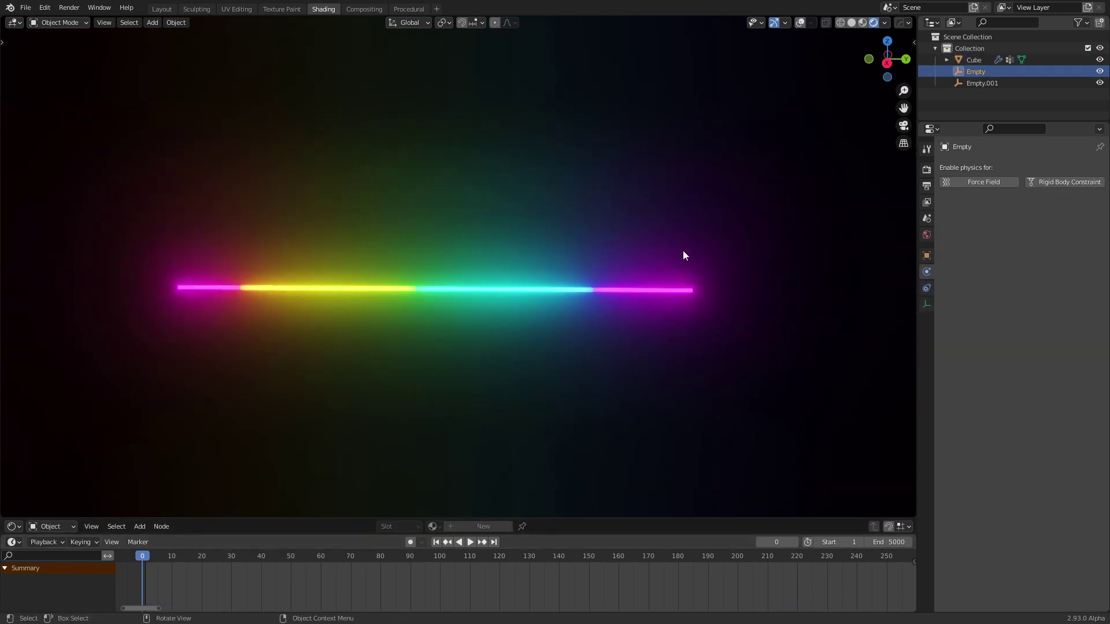
{"action": "key", "text": "space"}
{"action": "key", "text": "g"}
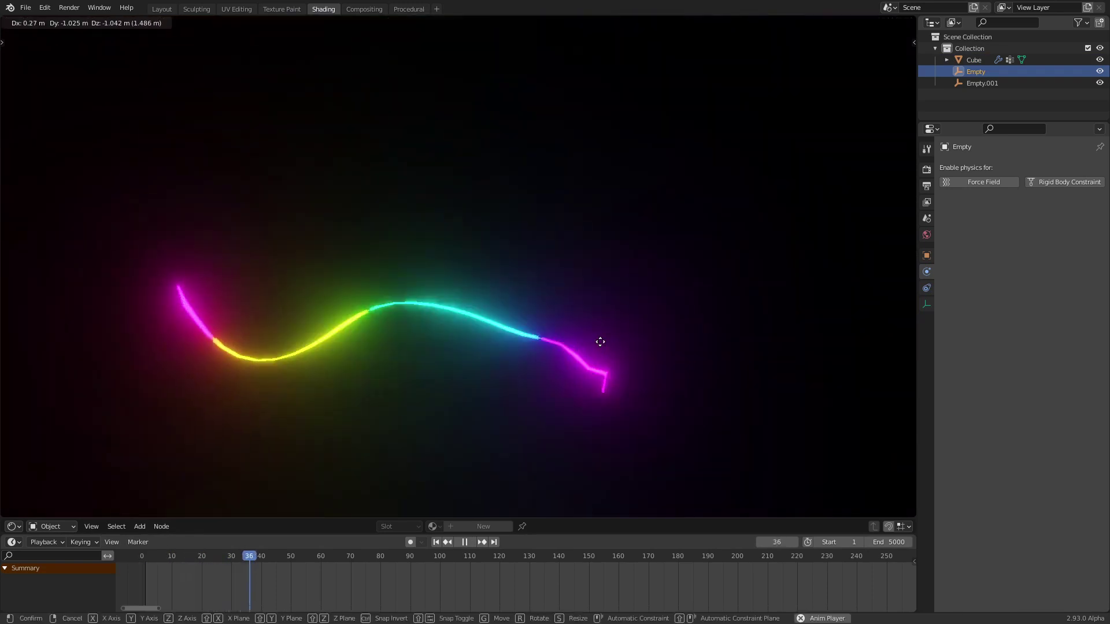